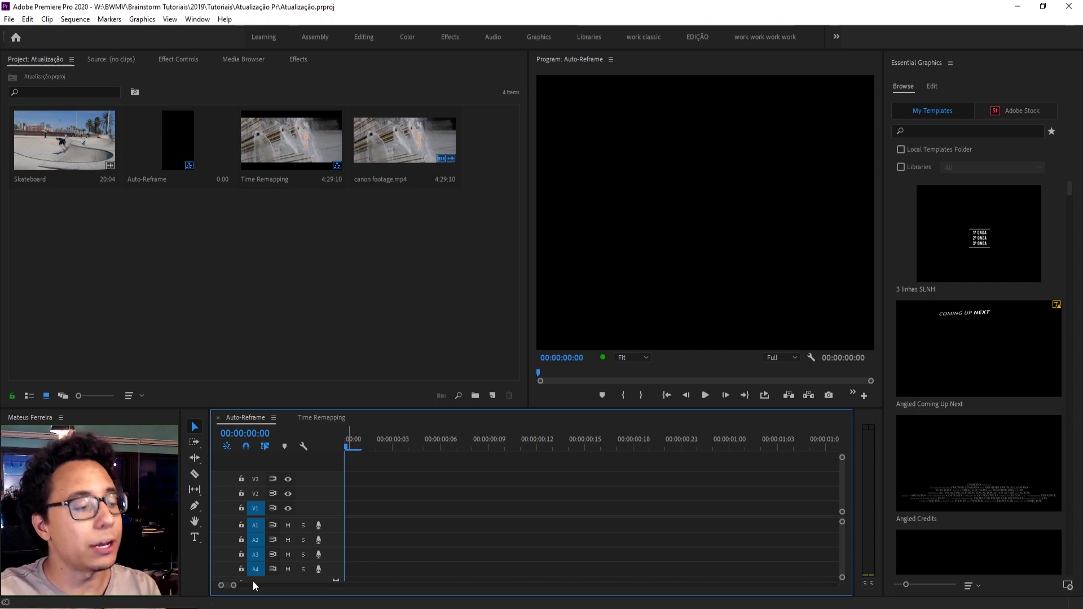
# Widen the timeline zoom bar to show more time in the empty Auto-Reframe sequence
pyautogui.moveTo(234, 585); pyautogui.dragTo(314, 585)
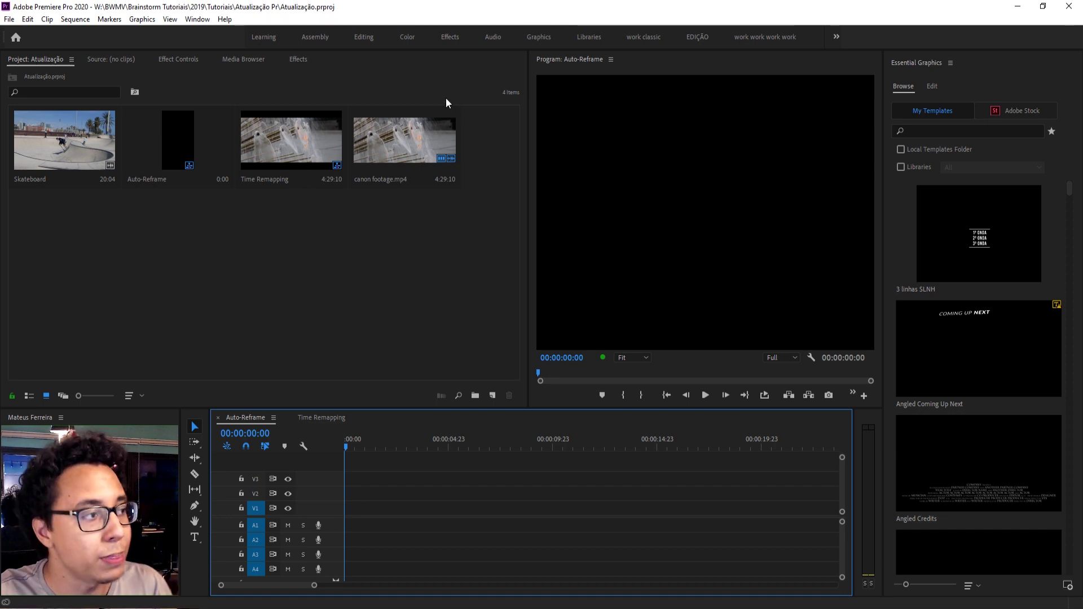
pyautogui.click(227, 20)
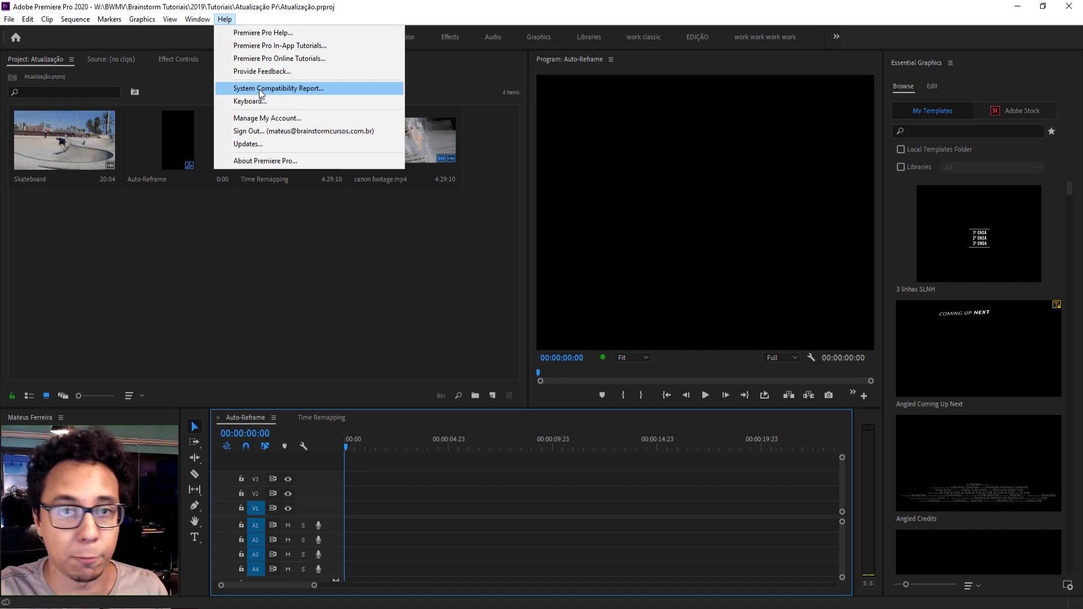
pyautogui.click(310, 89)
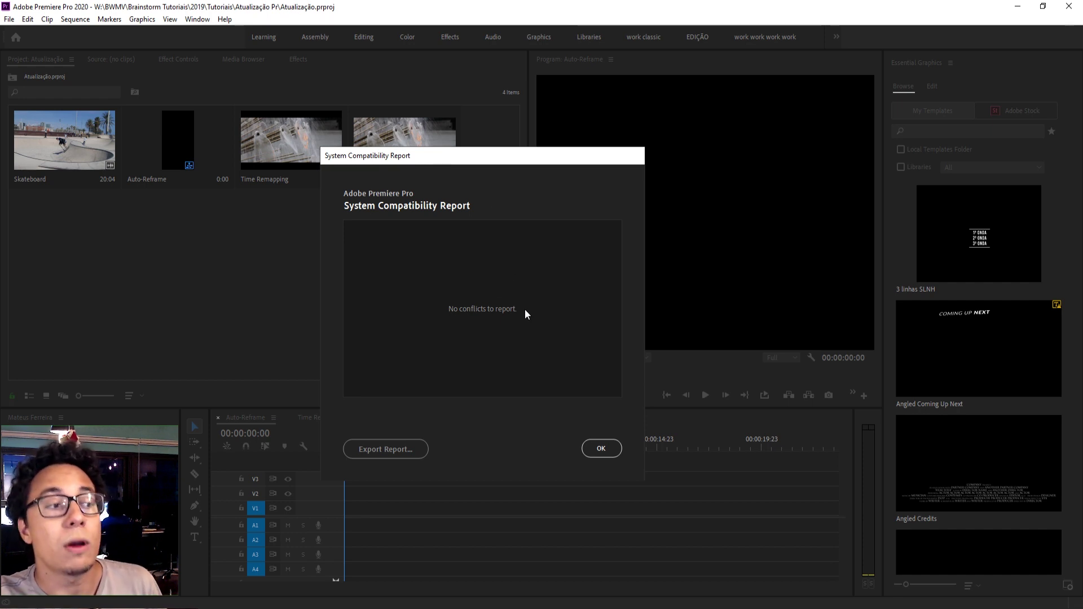
pyautogui.click(600, 448)
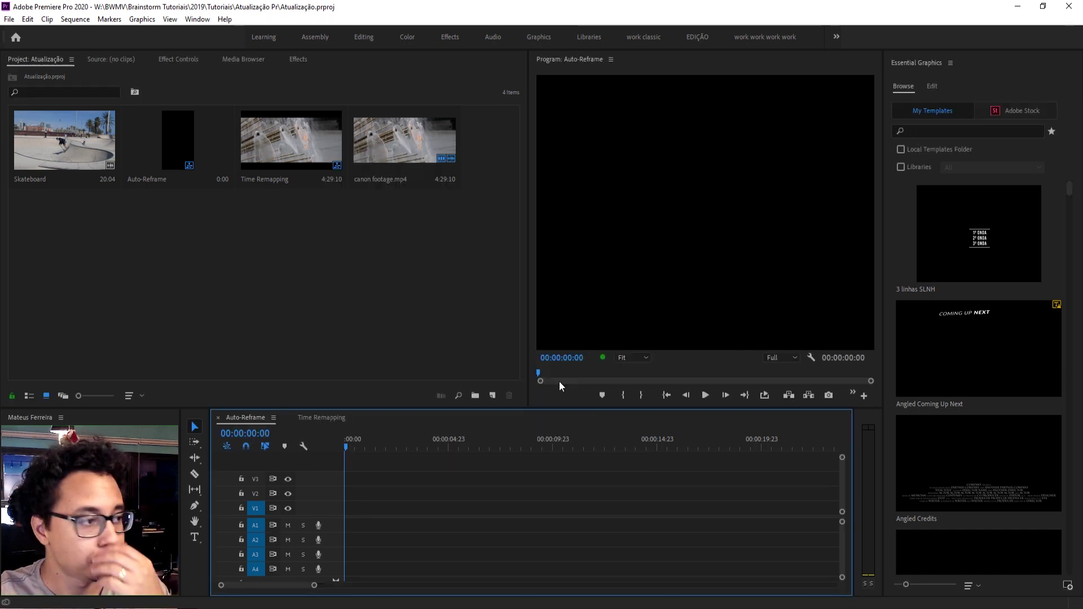
# Open the Time Remapping sequence and expand V1 to show the canon footage thumbnail
pyautogui.click(322, 420)
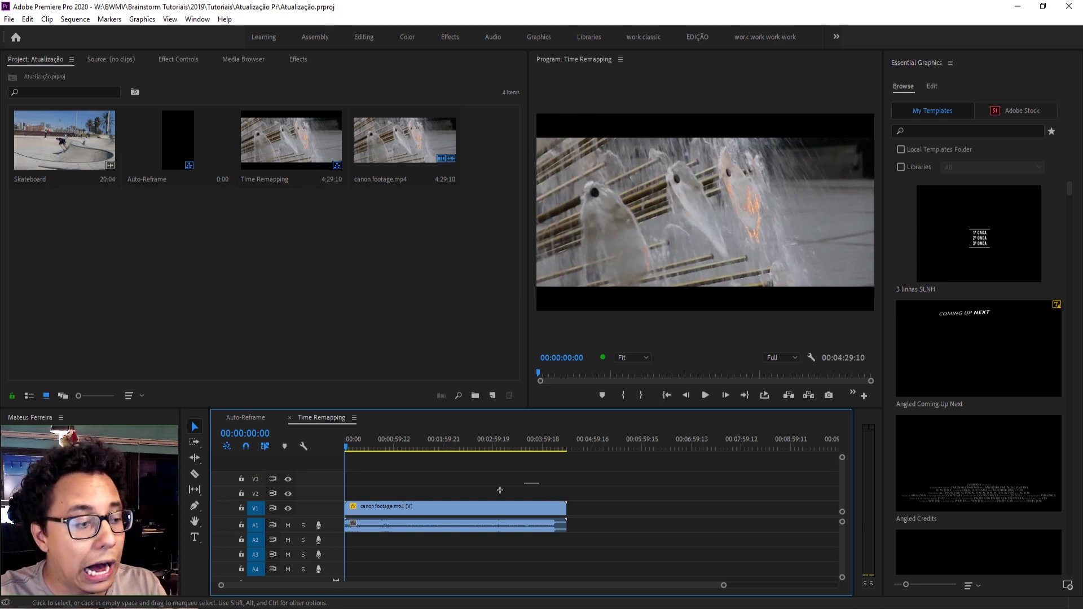
pyautogui.moveTo(539, 485); pyautogui.dragTo(460, 525)
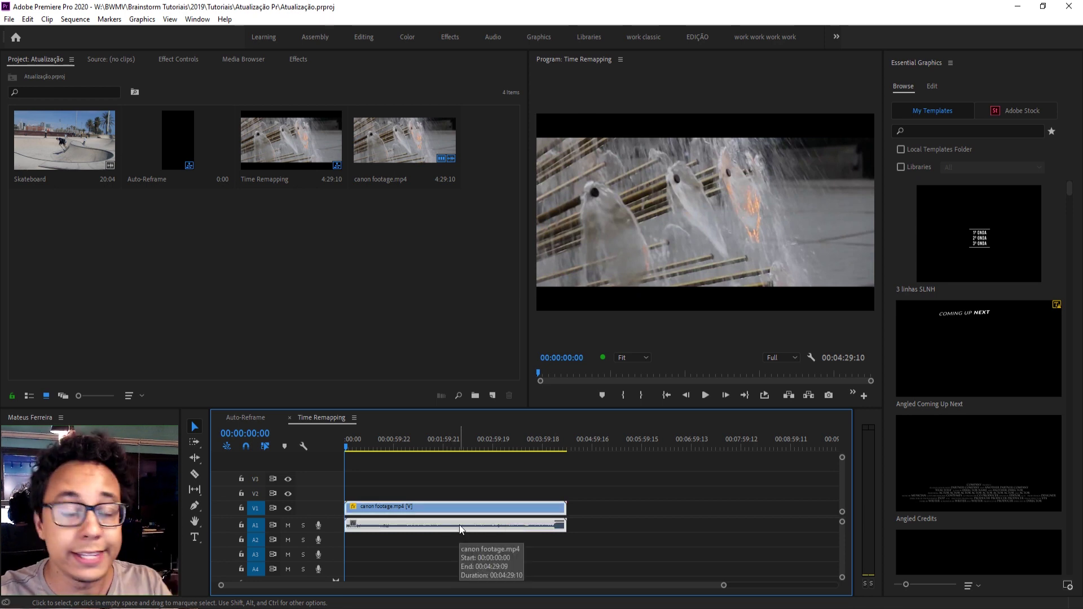
pyautogui.click(421, 478)
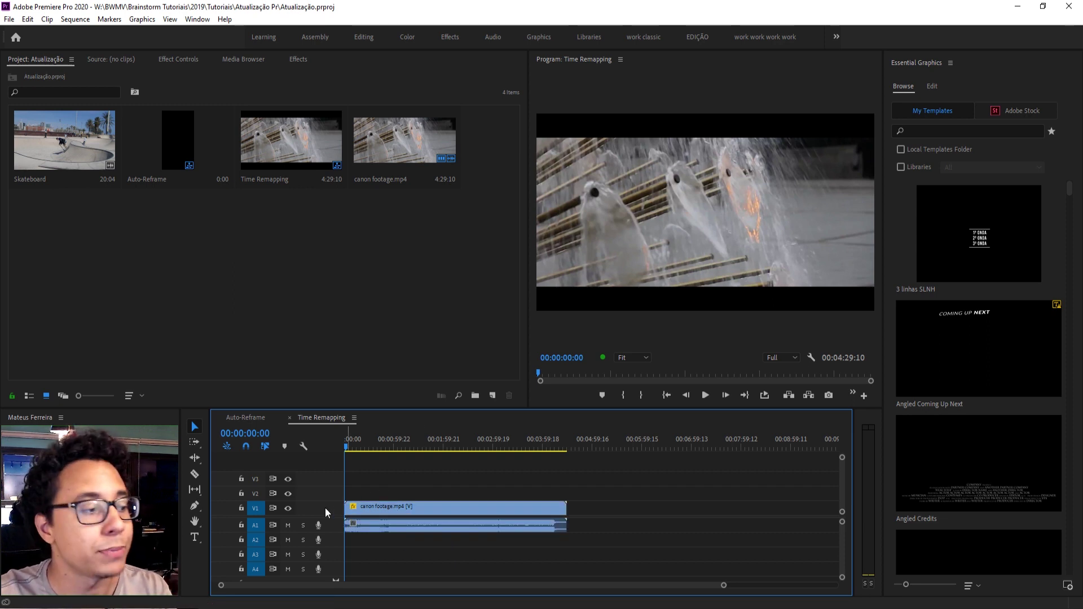
pyautogui.doubleClick(325, 508)
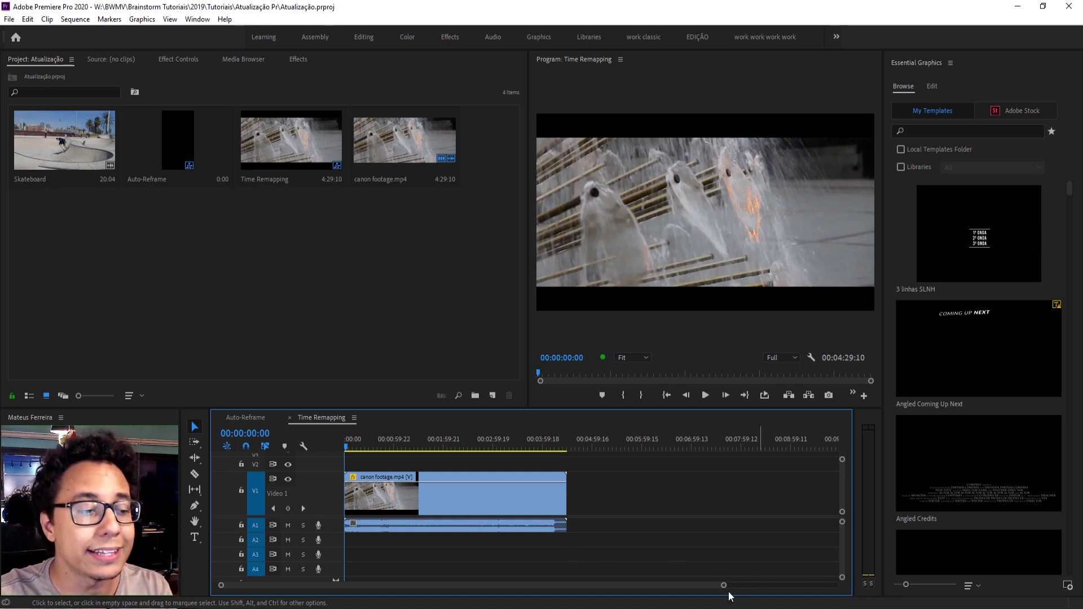
pyautogui.moveTo(724, 585); pyautogui.dragTo(634, 585)
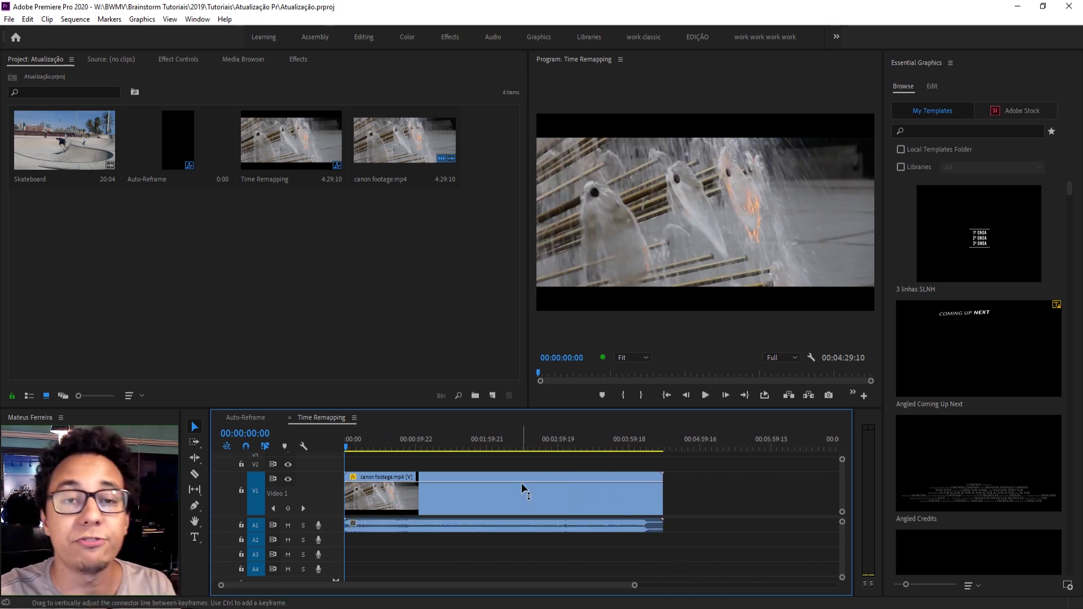
pyautogui.moveTo(520, 484)
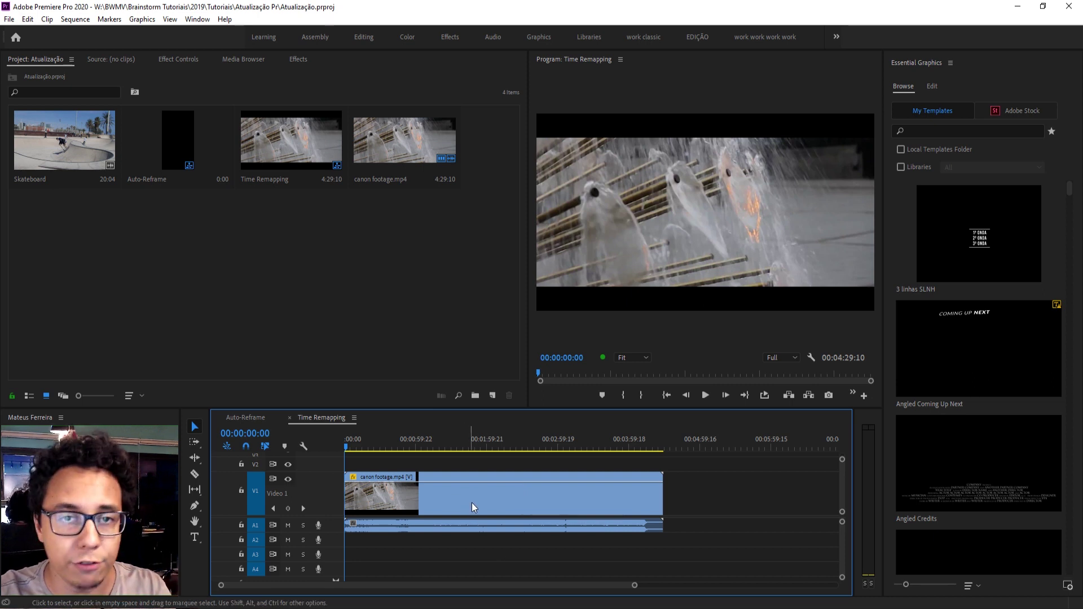
# Enter 10000% speed for canon footage.mp4 in Speed/Duration, then cancel without changing it
pyautogui.rightClick(409, 499)
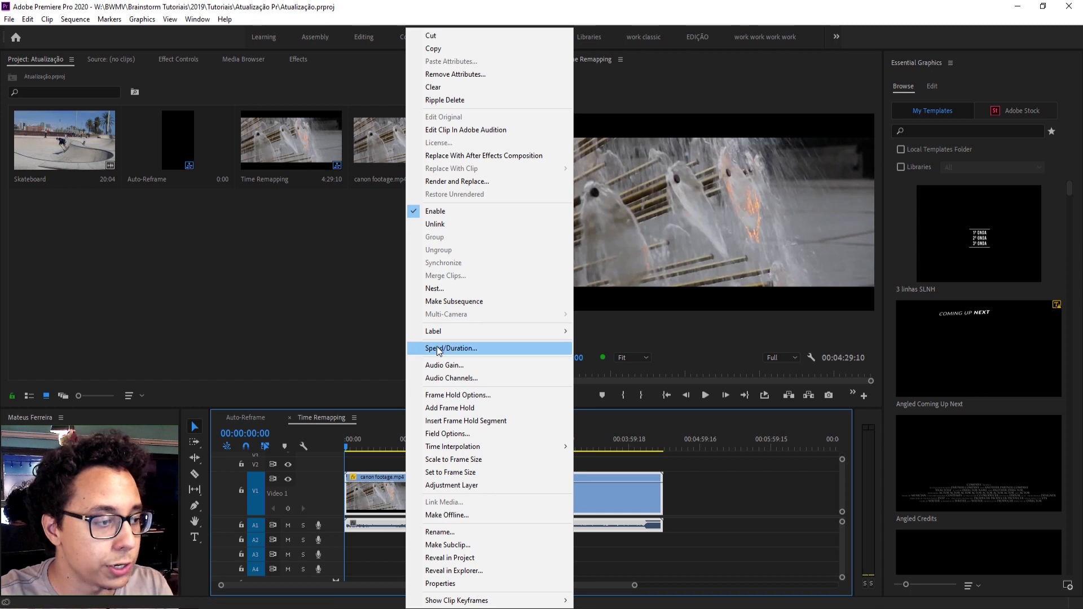
pyautogui.click(439, 350)
pyautogui.write('10000')
pyautogui.click(576, 316)
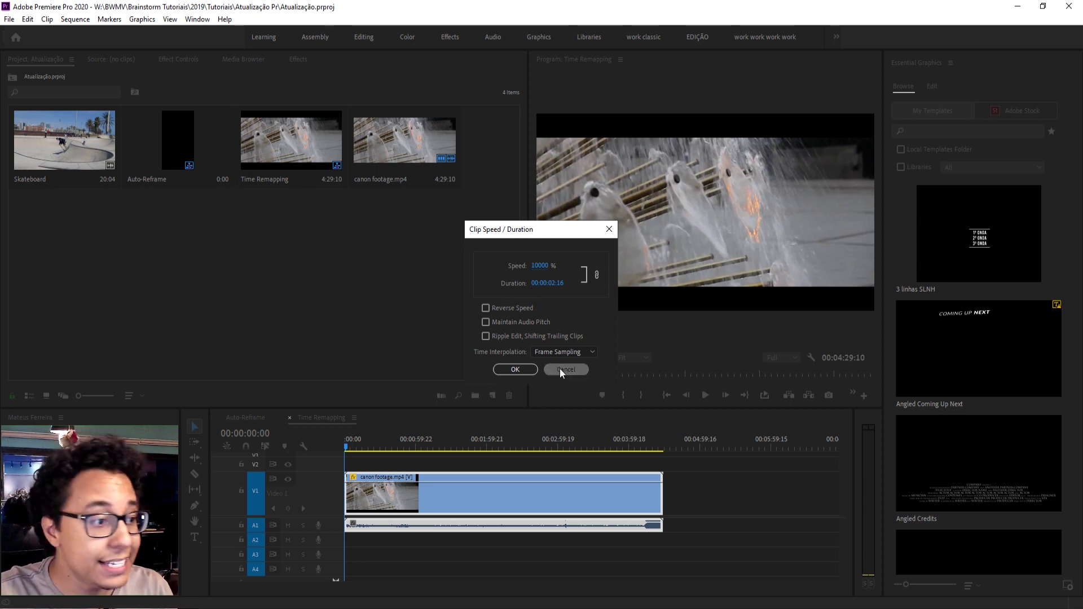
pyautogui.click(560, 370)
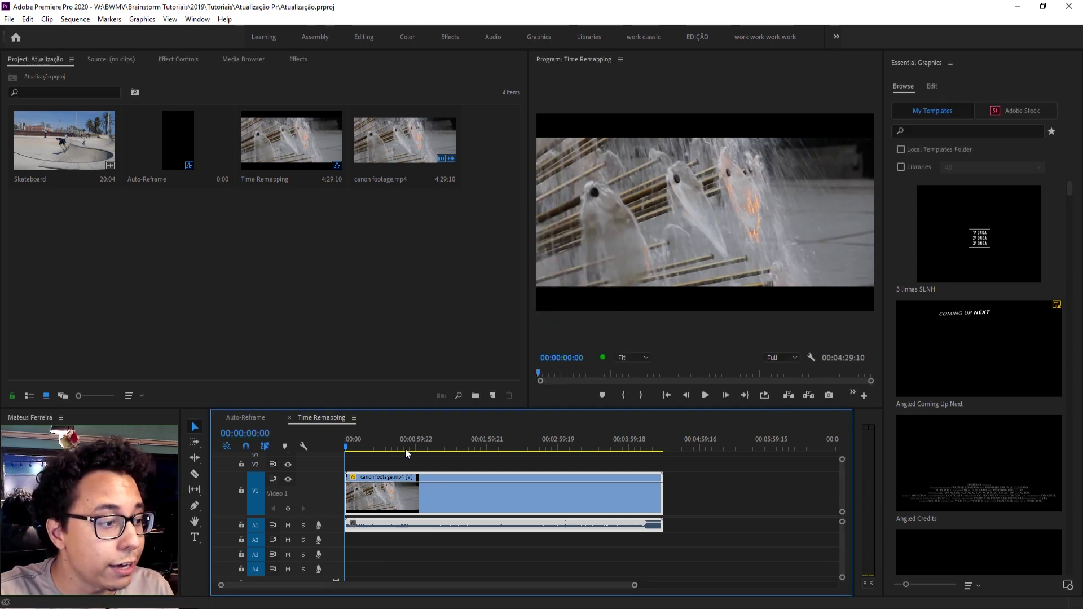
pyautogui.rightClick(354, 478)
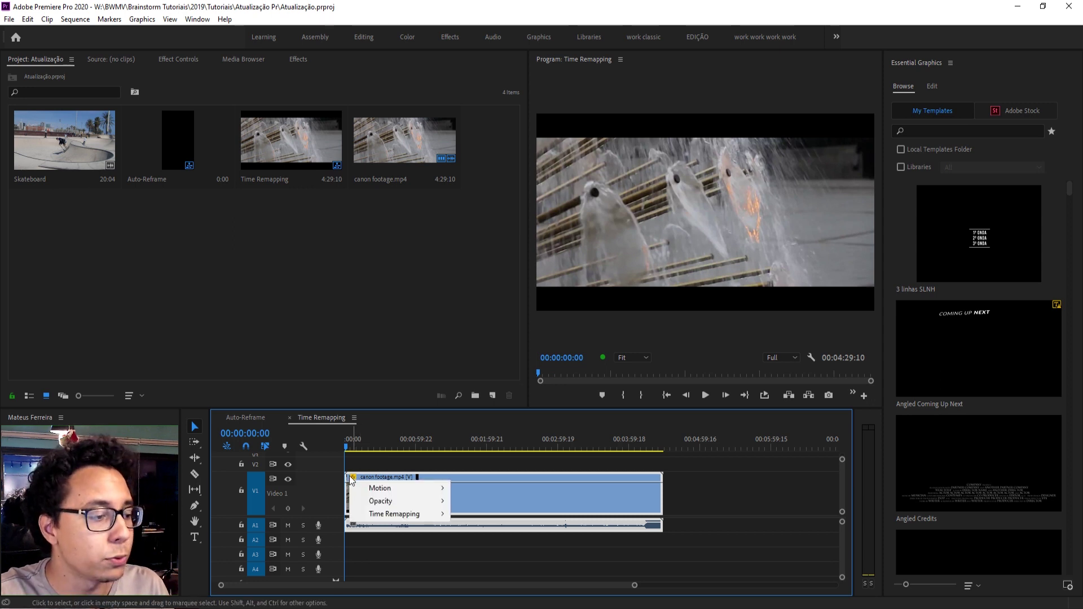
# Show the Time Remapping > Speed rubber band on canon footage and add a speed keyframe
pyautogui.moveTo(380, 514)
pyautogui.click(472, 511)
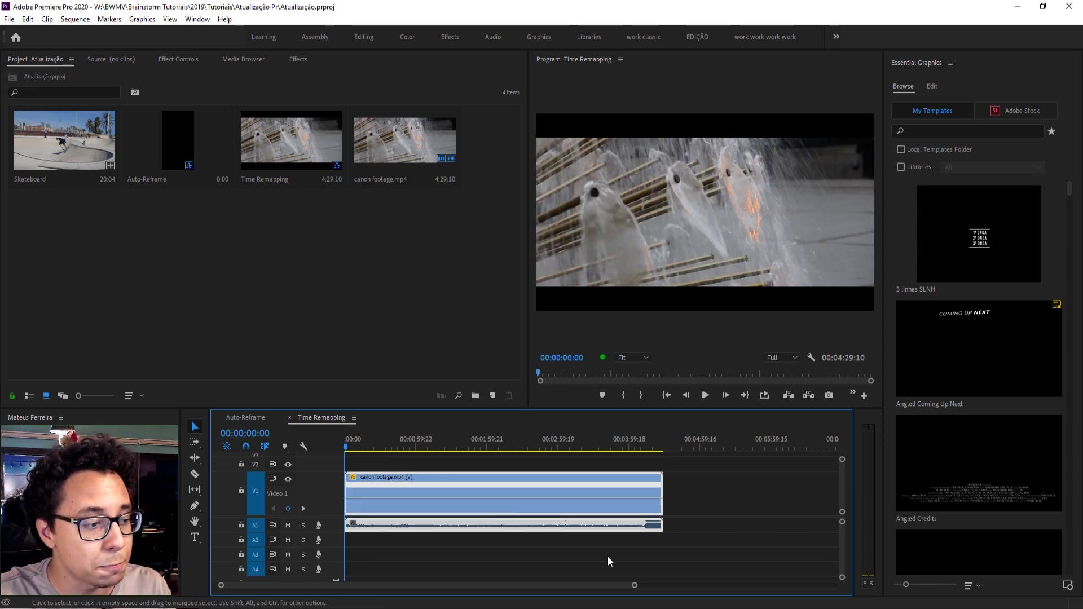
pyautogui.moveTo(634, 589); pyautogui.dragTo(426, 587)
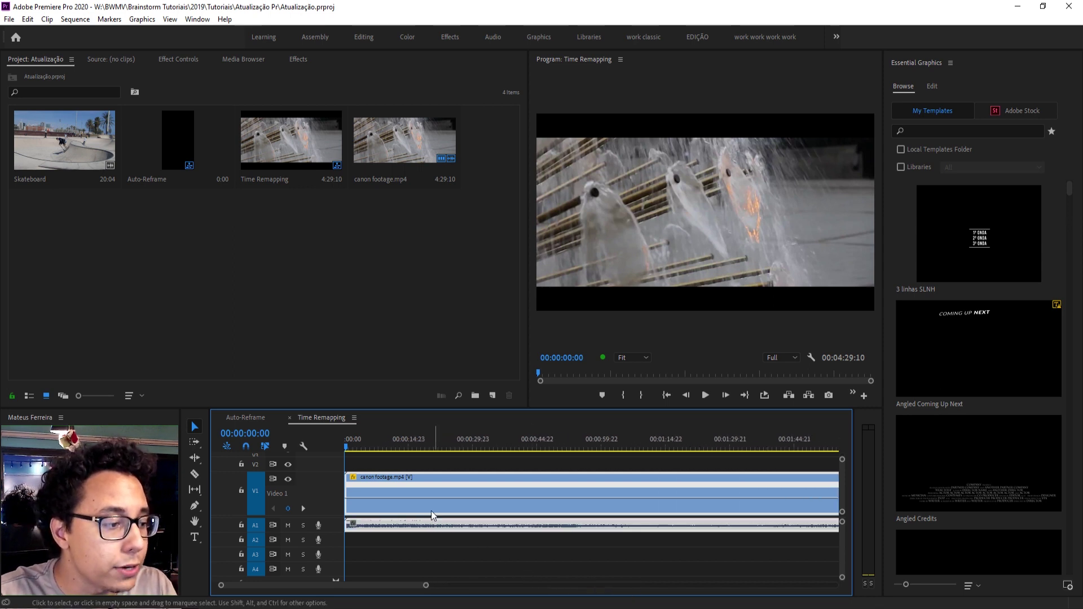
pyautogui.keyDown('ctrl'); pyautogui.click(468, 501); pyautogui.keyUp('ctrl')
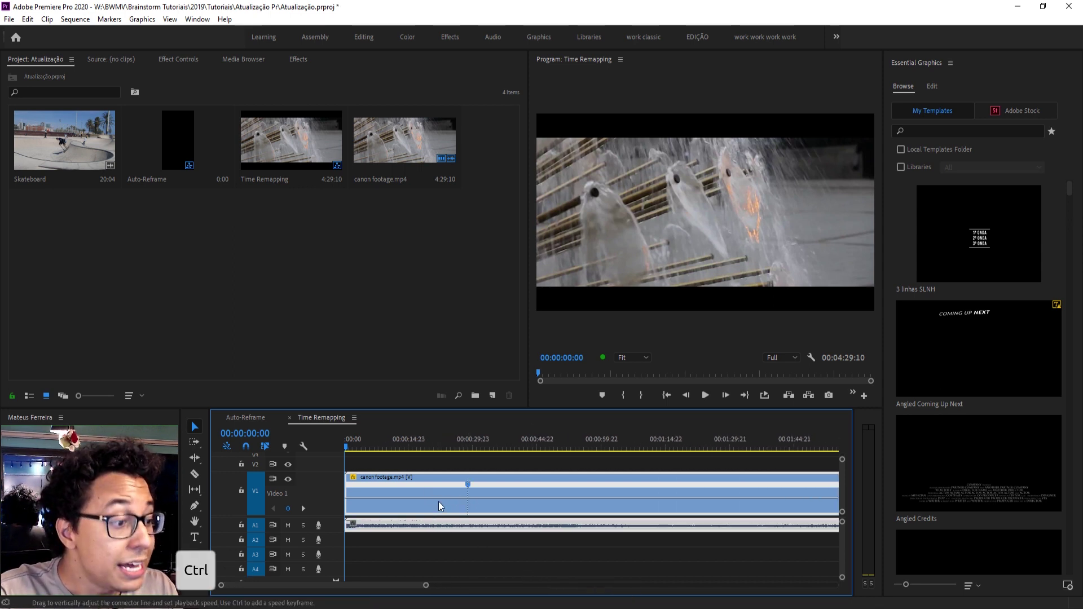
# Drag the speed after the keyframe up to 20000%
pyautogui.moveTo(401, 498); pyautogui.dragTo(416, 101)
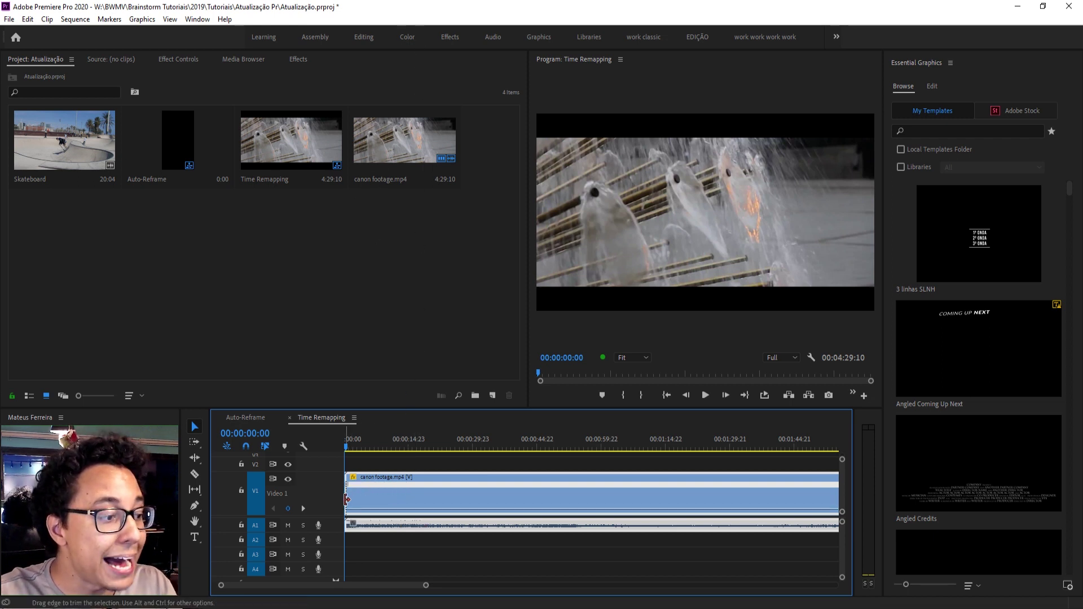
pyautogui.moveTo(425, 588); pyautogui.dragTo(259, 585)
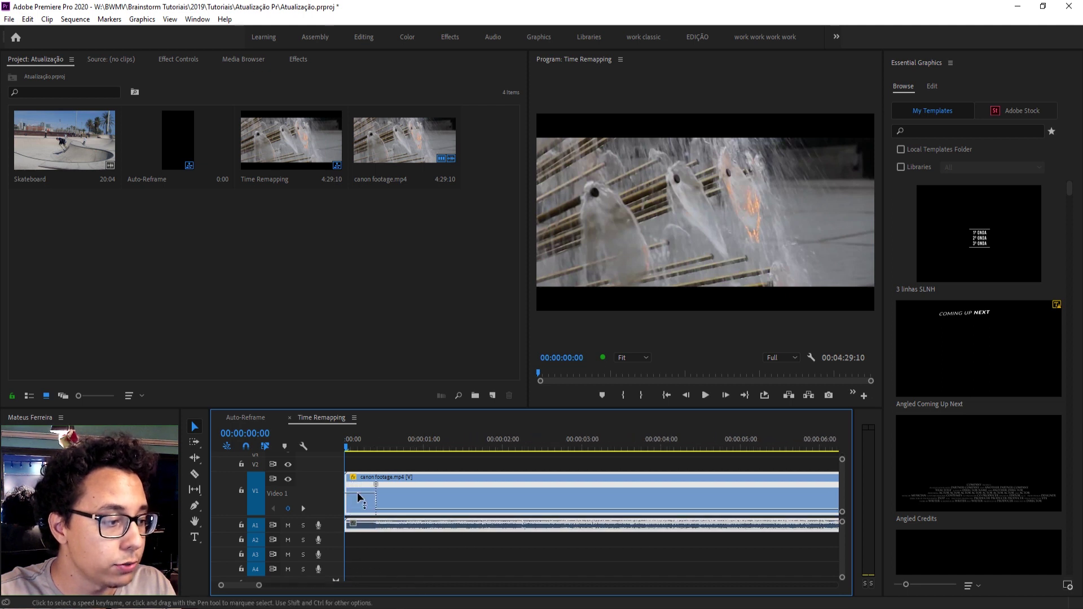
pyautogui.moveTo(379, 7); pyautogui.dragTo(350, 333)
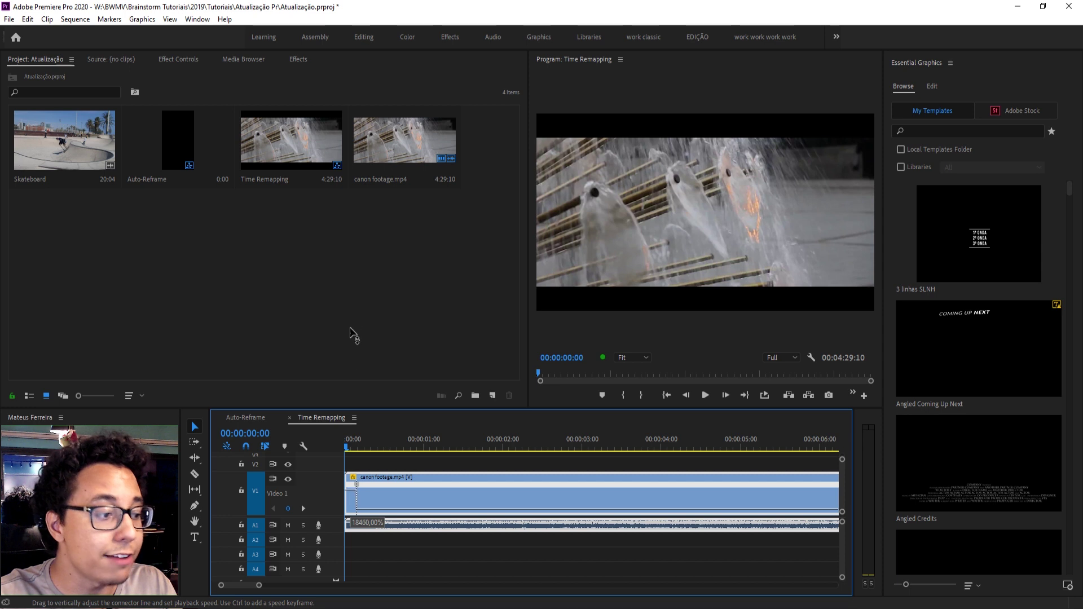
pyautogui.moveTo(351, 207); pyautogui.dragTo(374, 290)
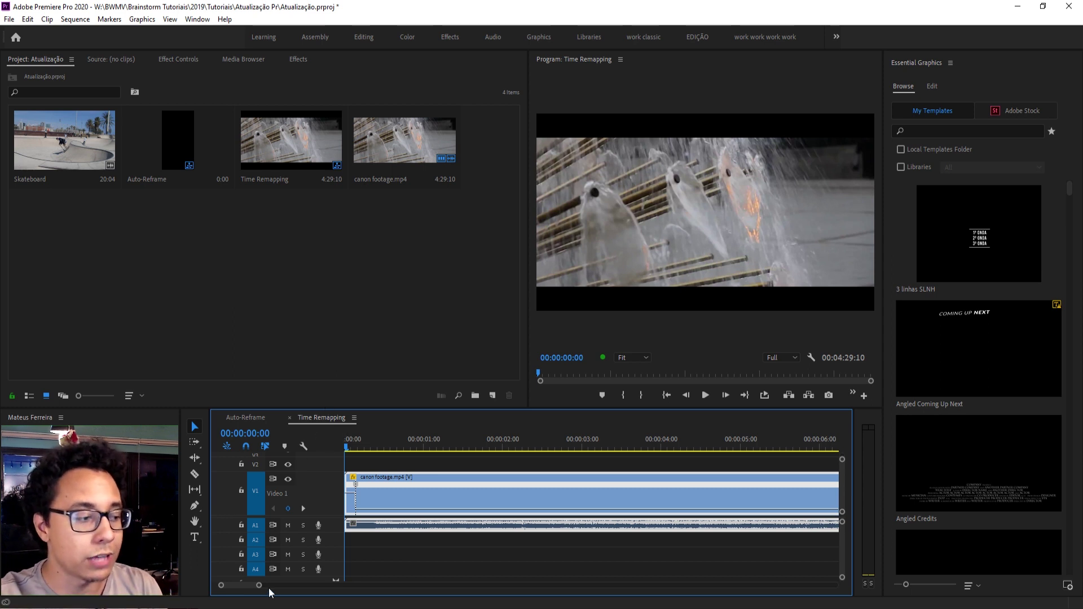
pyautogui.moveTo(262, 587); pyautogui.dragTo(467, 575)
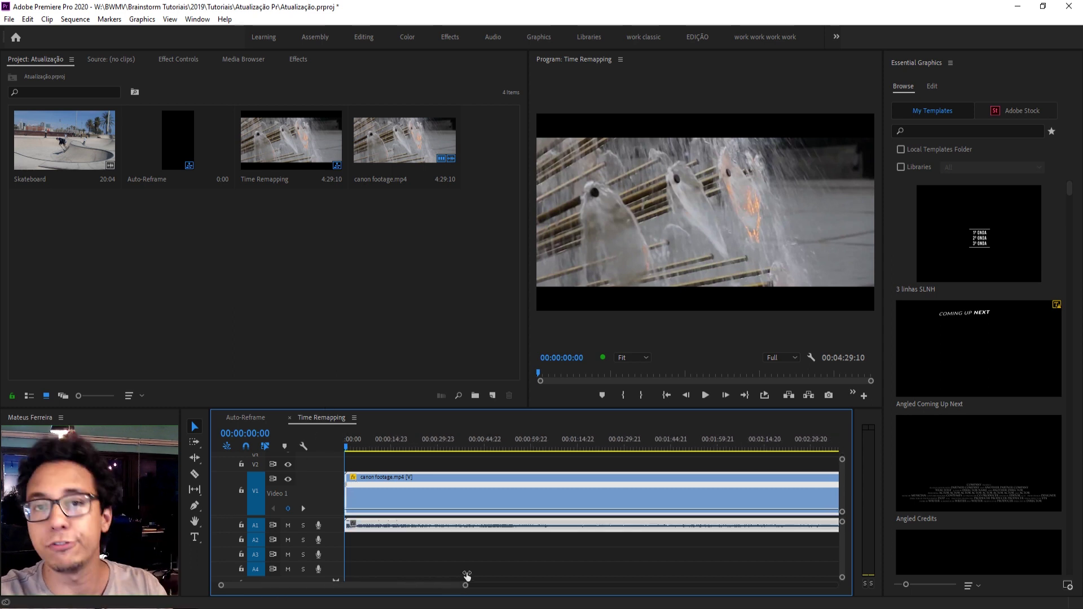
pyautogui.click(517, 562)
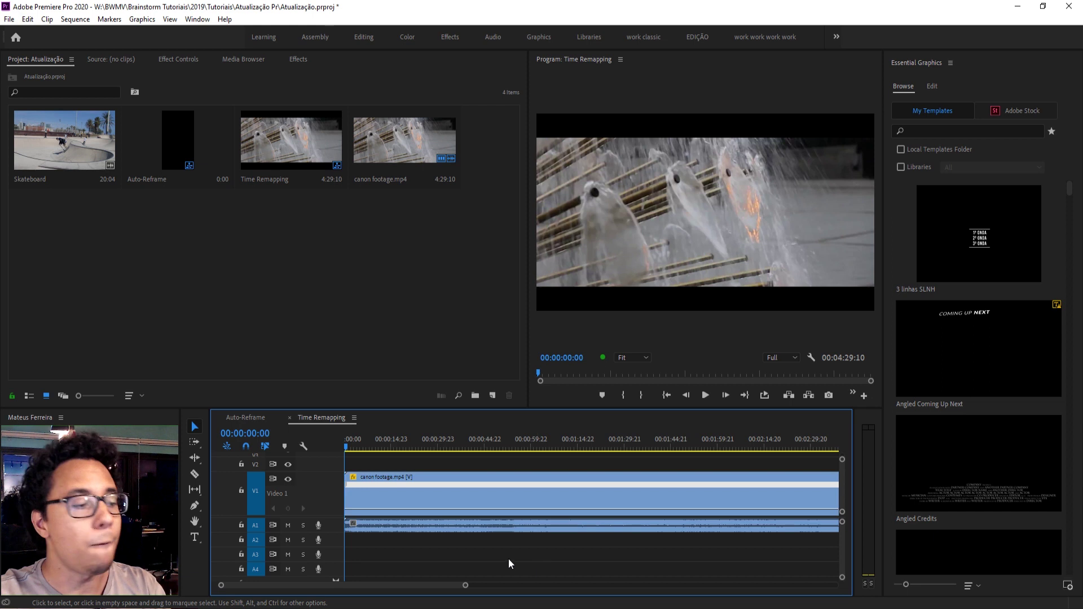
pyautogui.click(476, 531)
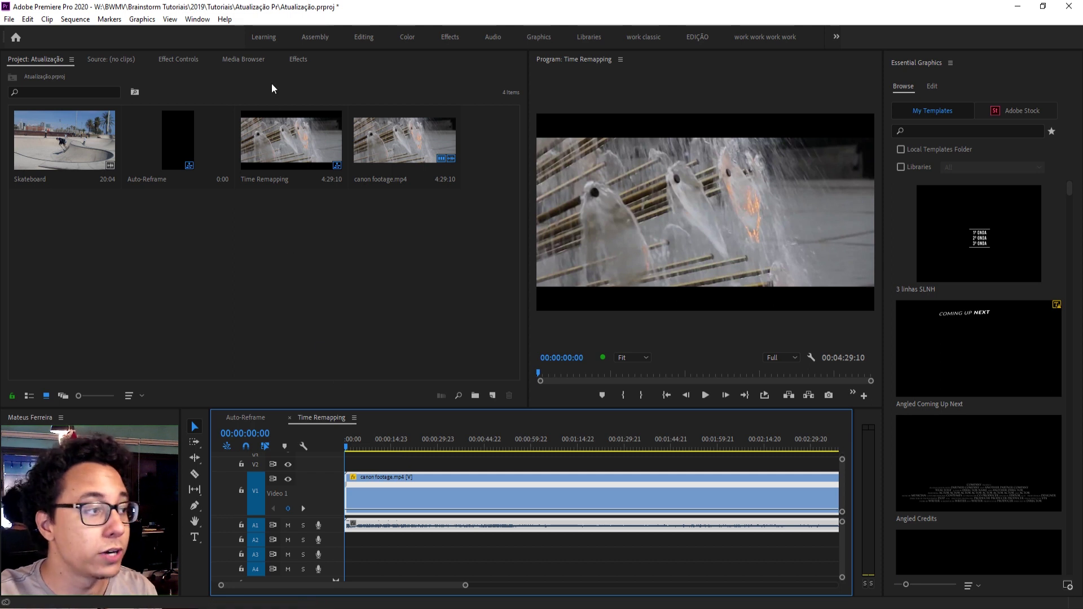
# In Effect Controls, set the canon footage audio Level to 6,0 dB
pyautogui.click(179, 59)
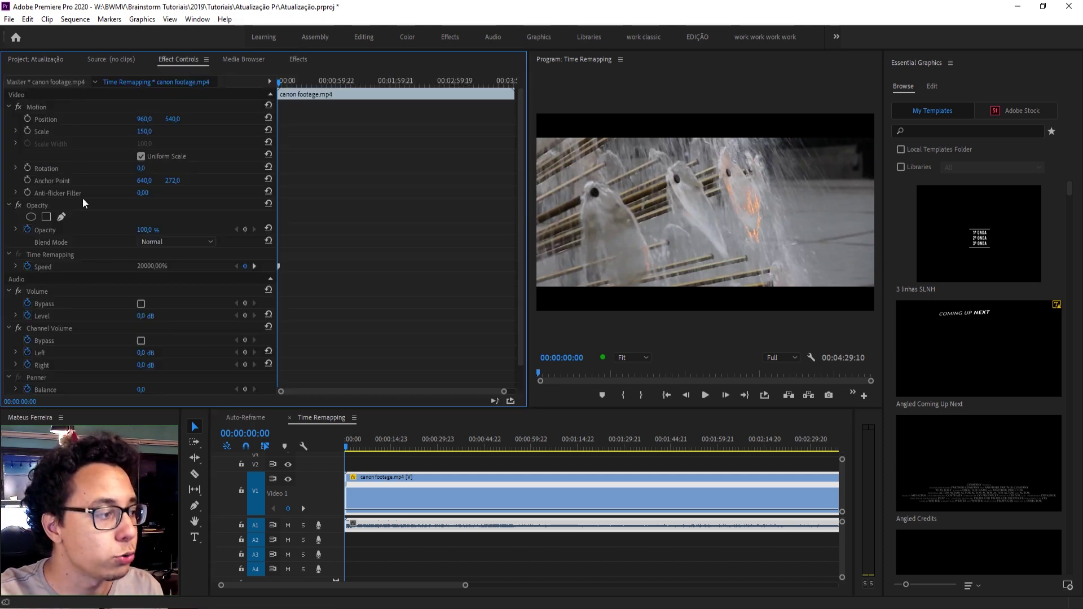
pyautogui.scroll(-1, 107, 280)
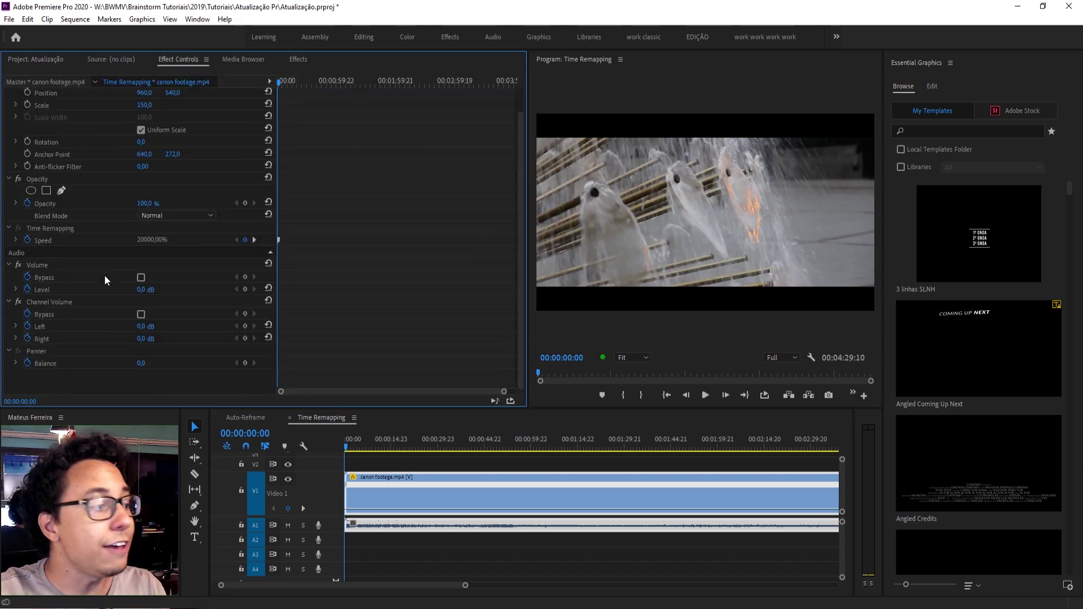
pyautogui.click(55, 291)
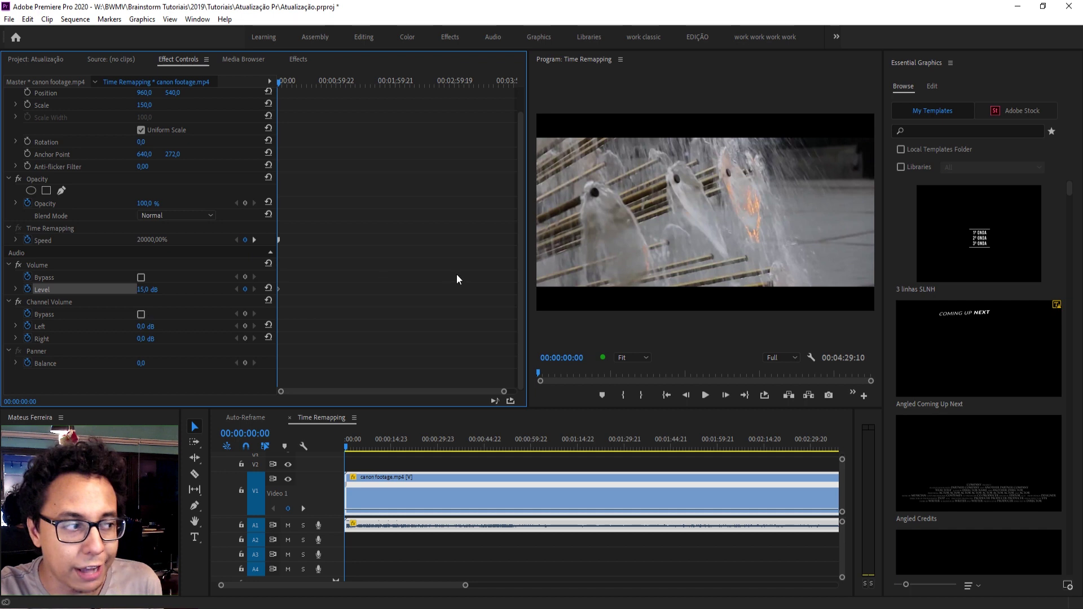
pyautogui.click(146, 291)
pyautogui.write('6')
pyautogui.press('Return')
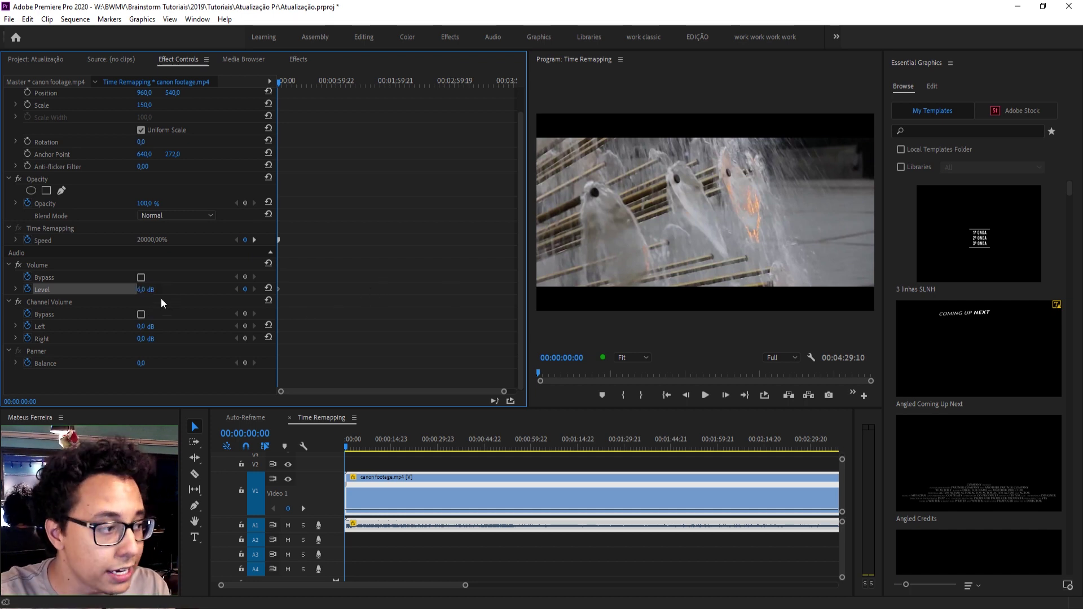
# Delete the Level keyframes so the volume returns to 0,0 dB
pyautogui.moveTo(308, 292); pyautogui.dragTo(258, 303)
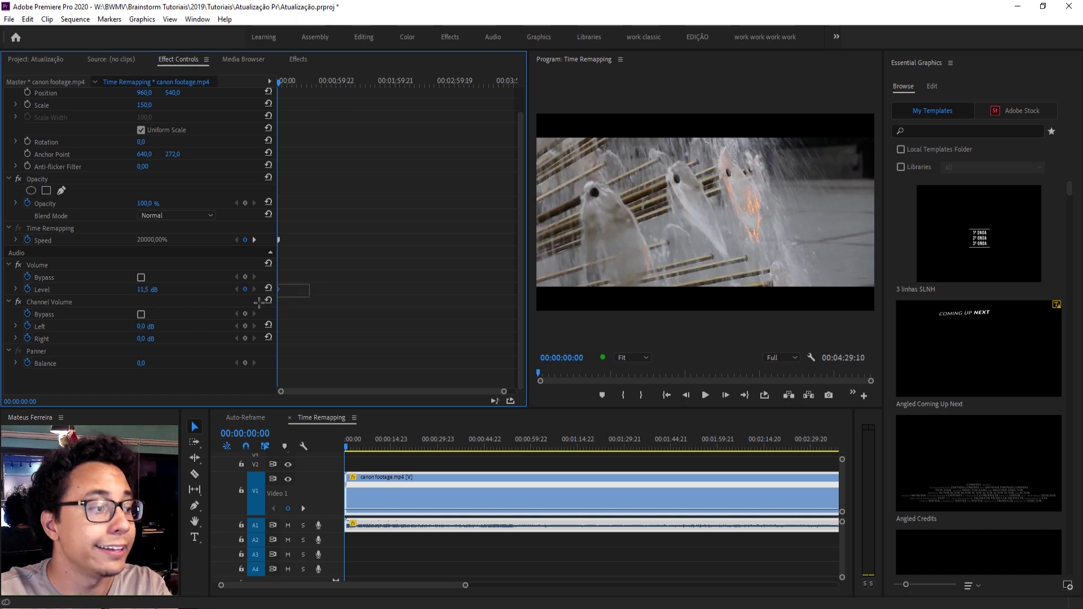
pyautogui.press('Delete')
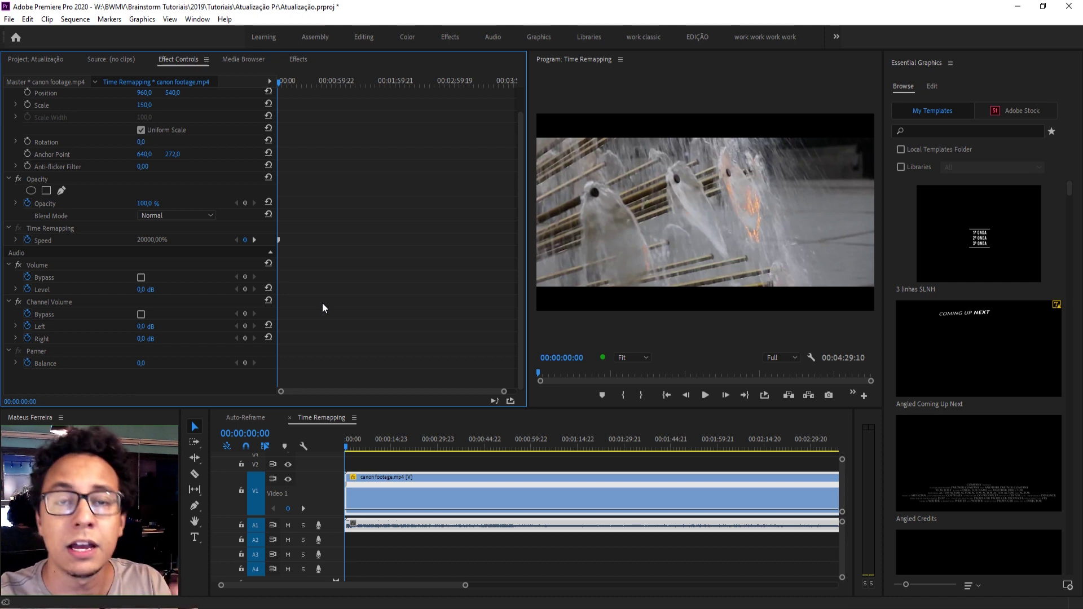
pyautogui.rightClick(411, 518)
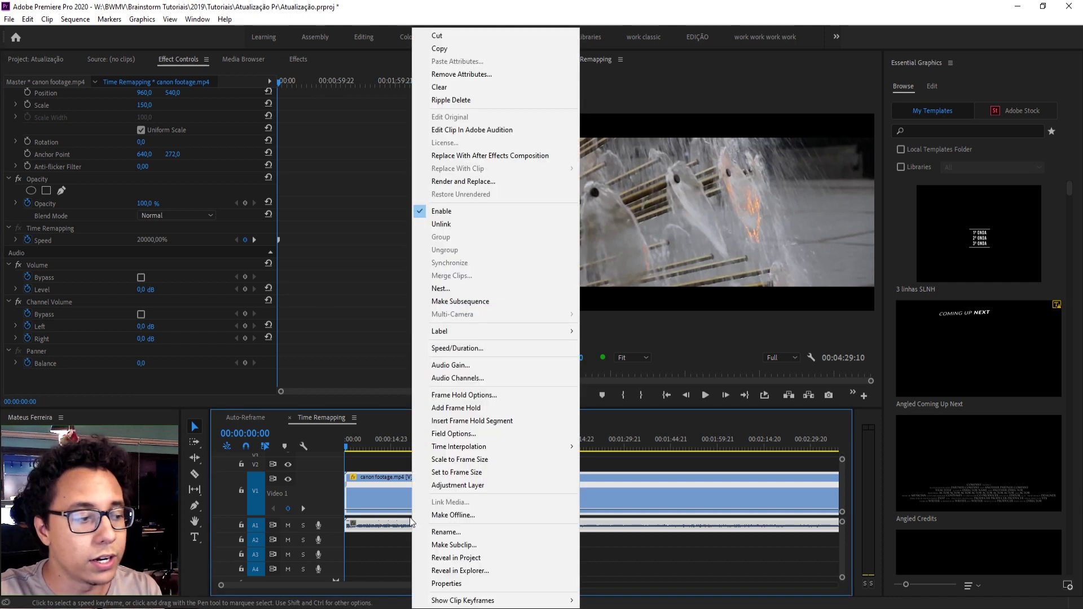
pyautogui.click(508, 370)
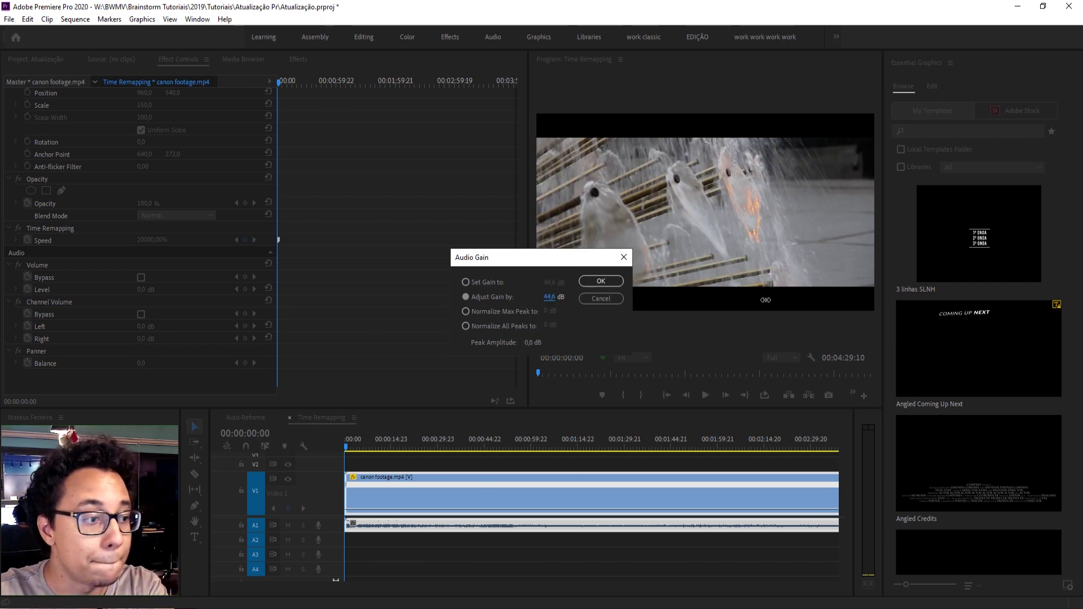
pyautogui.click(599, 299)
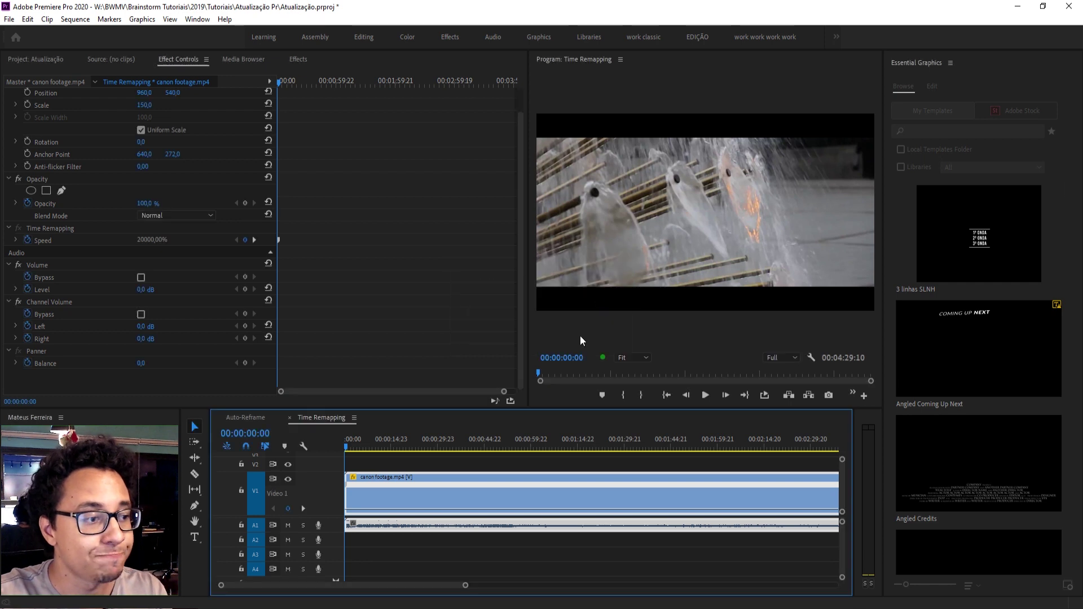
pyautogui.click(426, 462)
pyautogui.click(392, 520)
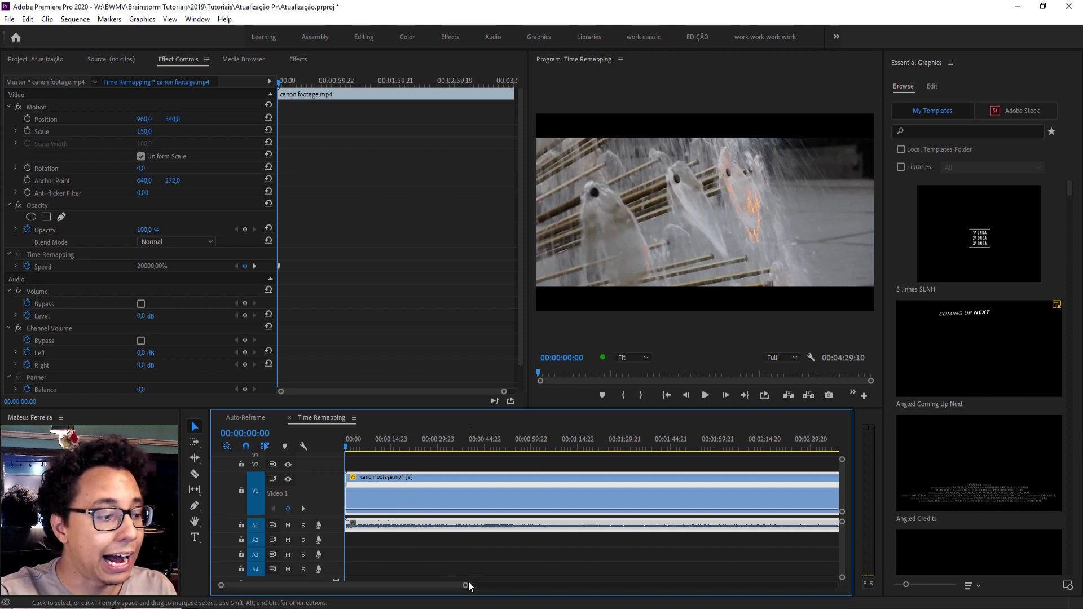
pyautogui.moveTo(467, 588); pyautogui.dragTo(609, 587)
# Move the playhead to the tram shot at 00:00:32:12
pyautogui.click(602, 566)
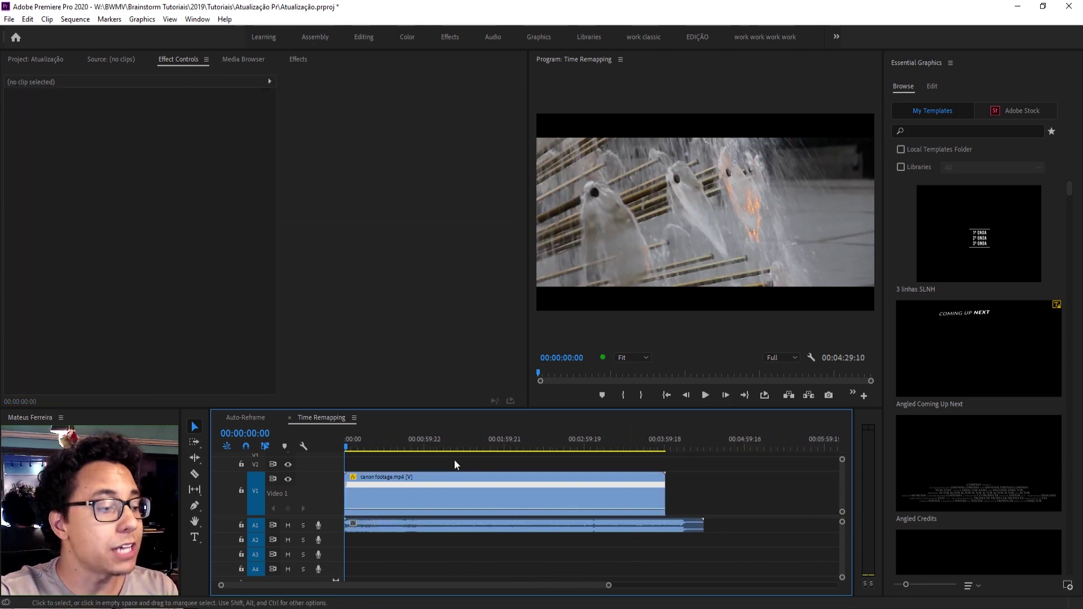
pyautogui.click(375, 445)
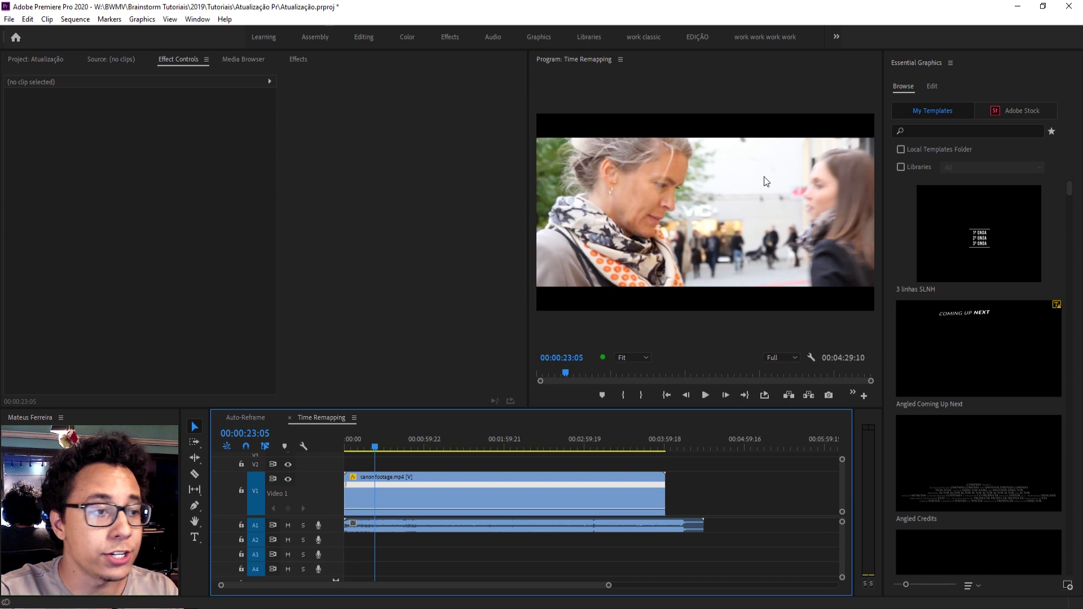
pyautogui.moveTo(353, 442); pyautogui.dragTo(387, 441)
# Type the title 'Sublinhar o texto' over the tram shot and underline it
pyautogui.press('t')
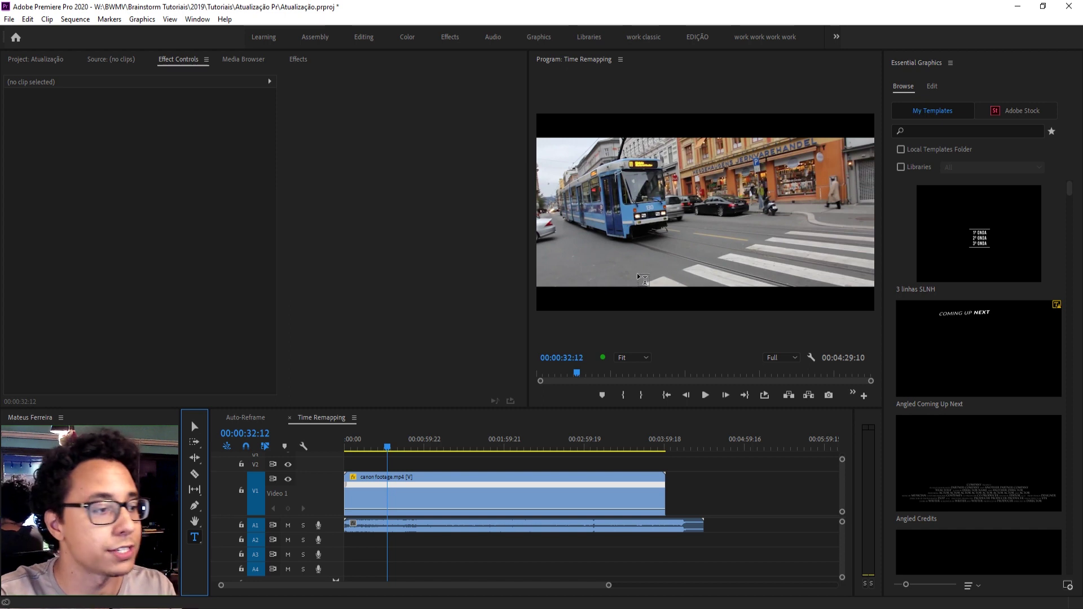
pyautogui.click(573, 271)
pyautogui.write('Subli')
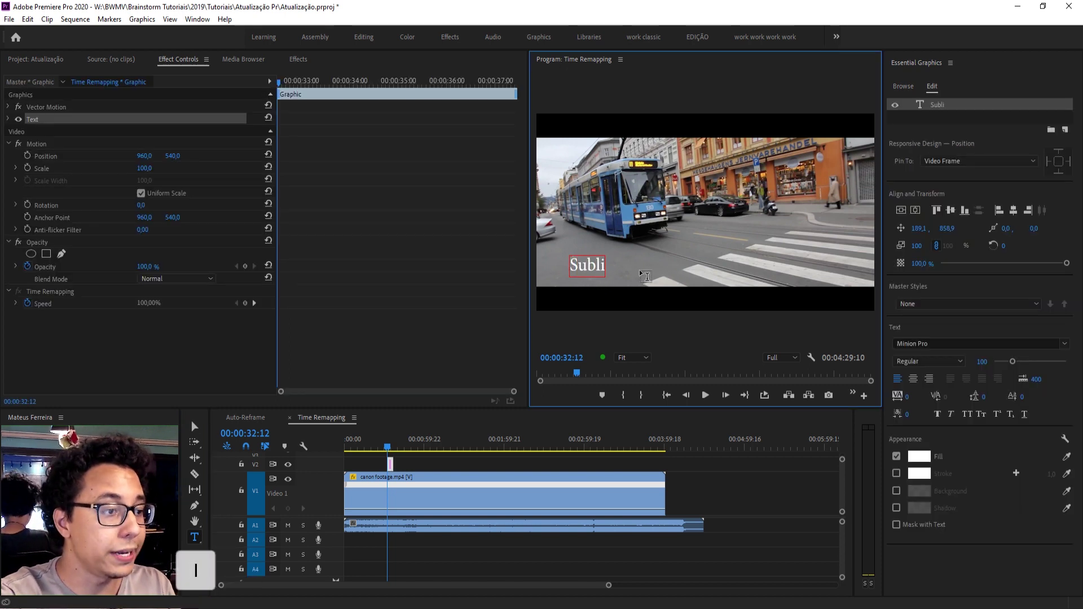
pyautogui.write('nhar o texto')
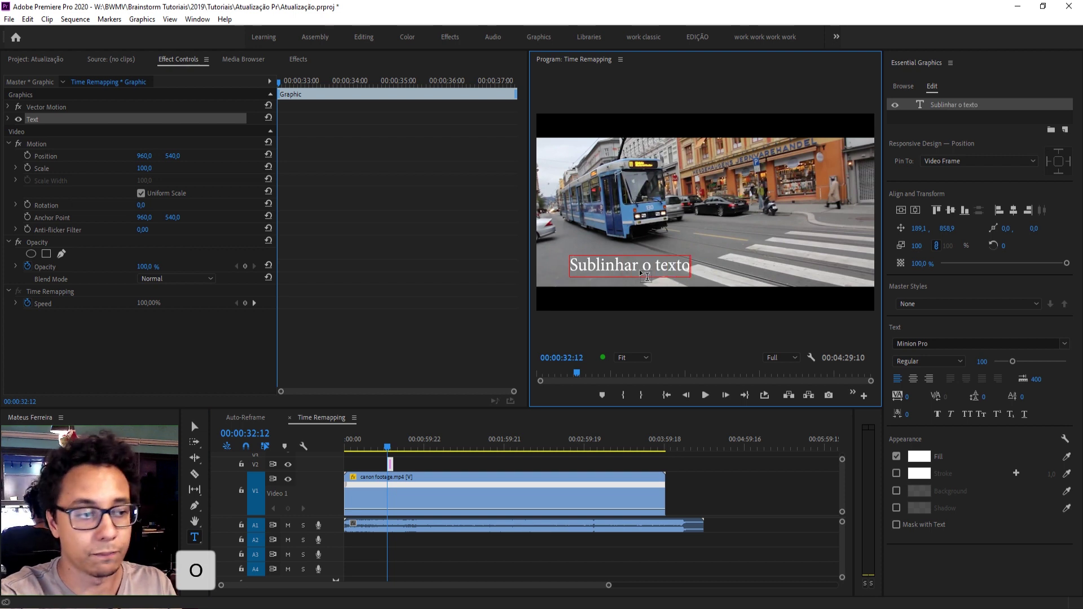
pyautogui.hotkey('ctrl', 'a')
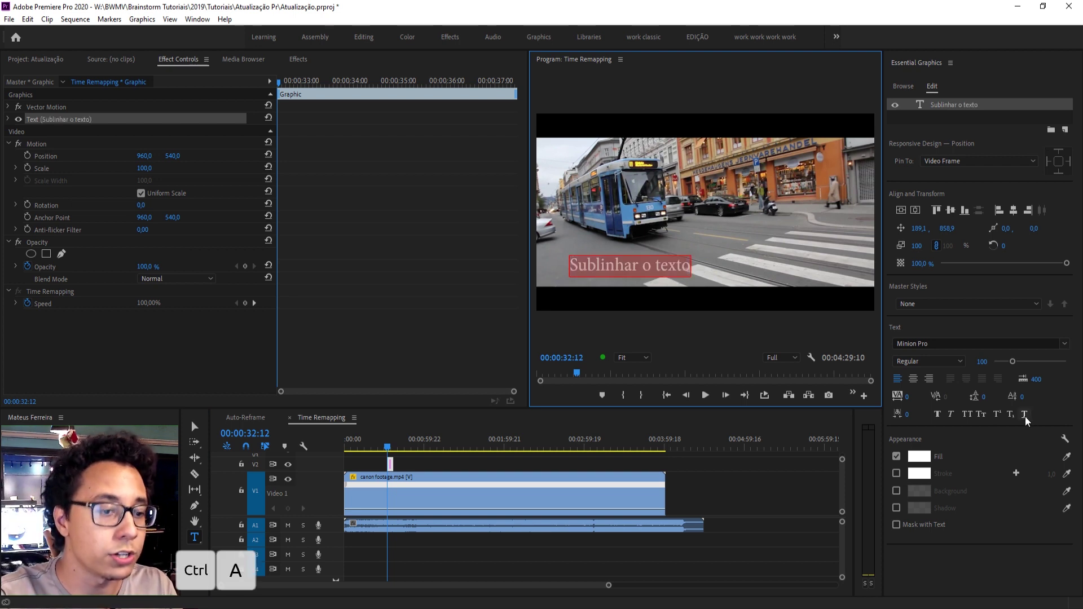
pyautogui.click(1025, 416)
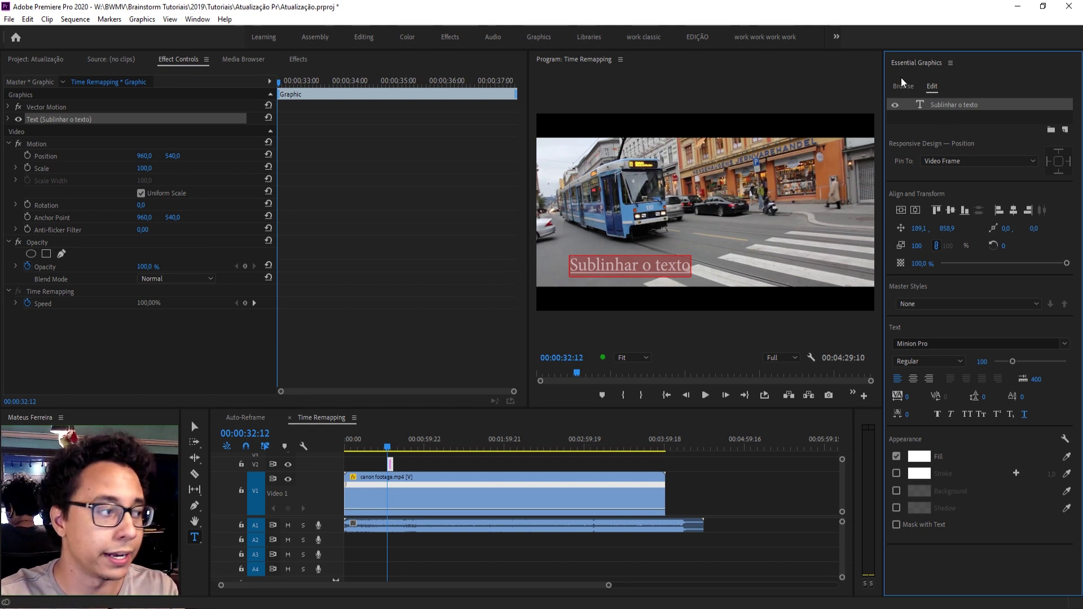
pyautogui.click(429, 458)
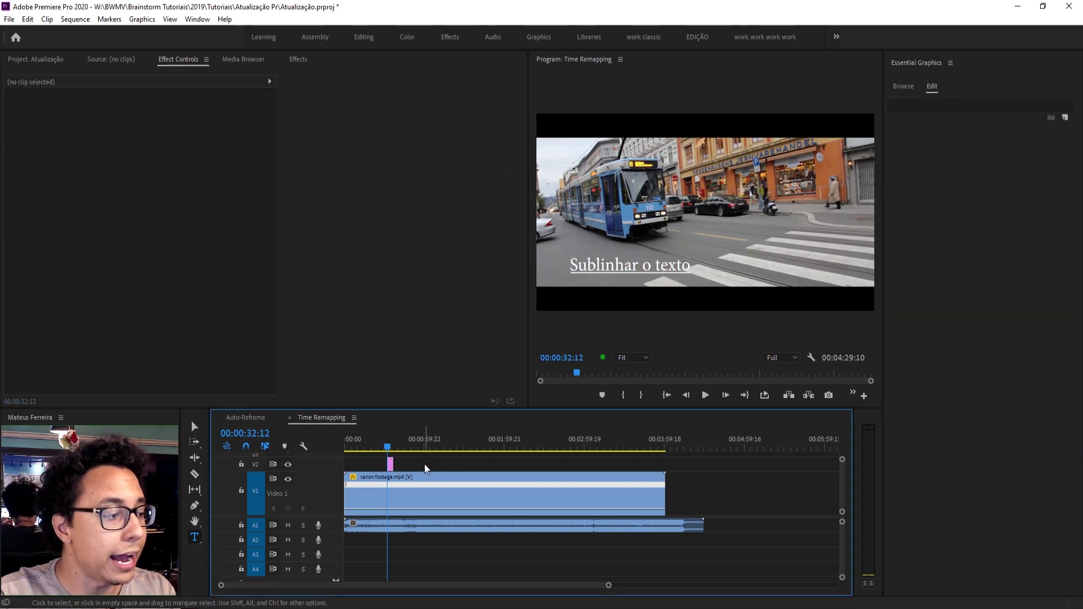
pyautogui.click(195, 505)
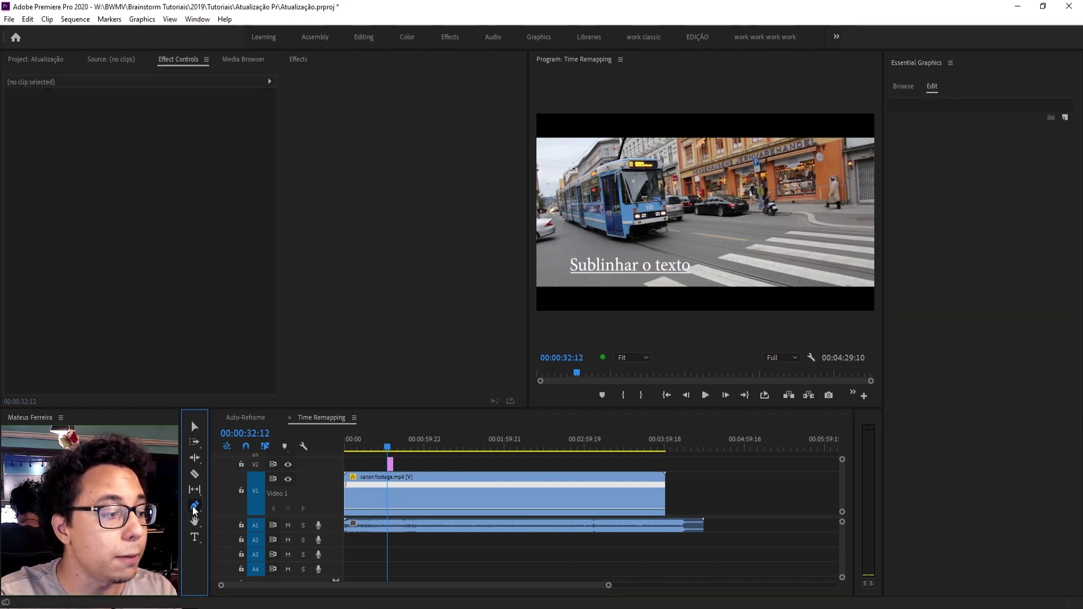
# Draw an ellipse in the lower right of the frame and name its layer Círculo
pyautogui.click(227, 530)
pyautogui.click(392, 470)
pyautogui.moveTo(722, 253); pyautogui.dragTo(845, 285)
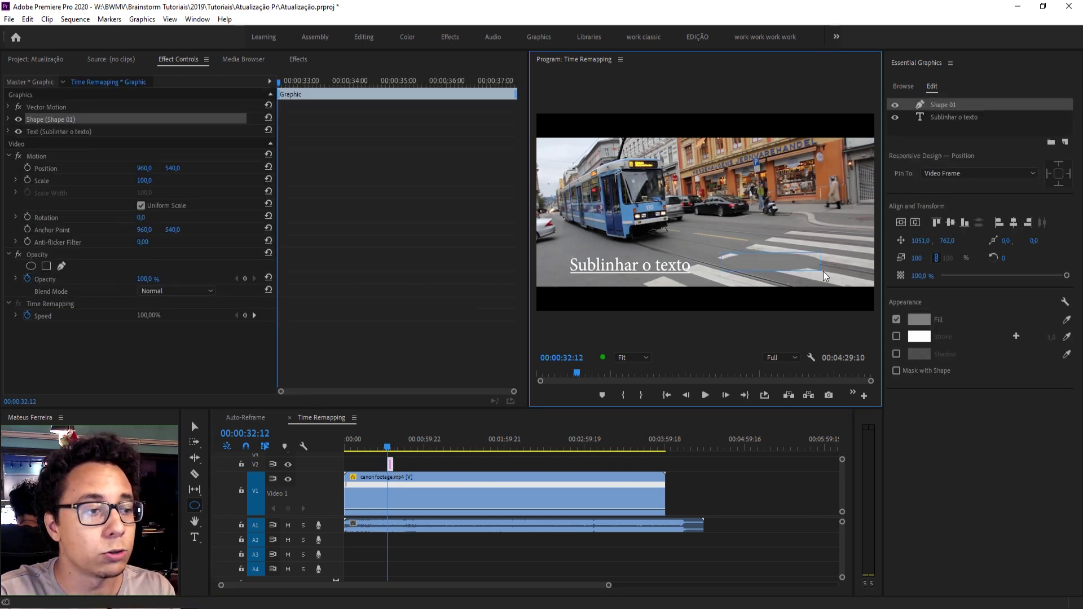
pyautogui.click(948, 108)
pyautogui.doubleClick(948, 106)
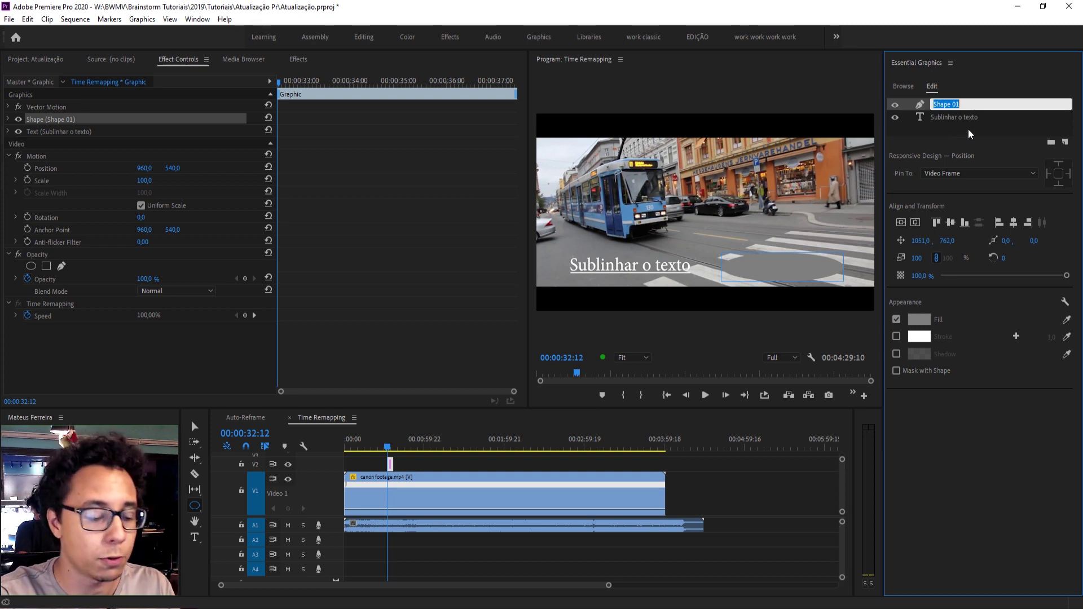
pyautogui.write('Círculo')
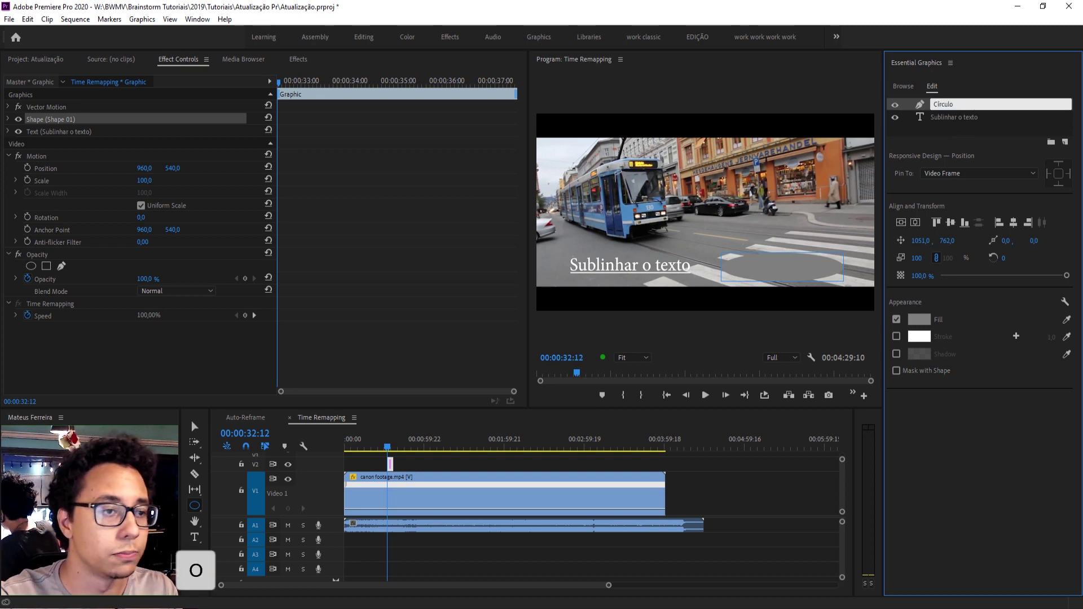
pyautogui.click(735, 244)
# Draw a grey rectangle right of the tram and name its layer Quadrado
pyautogui.click(194, 506)
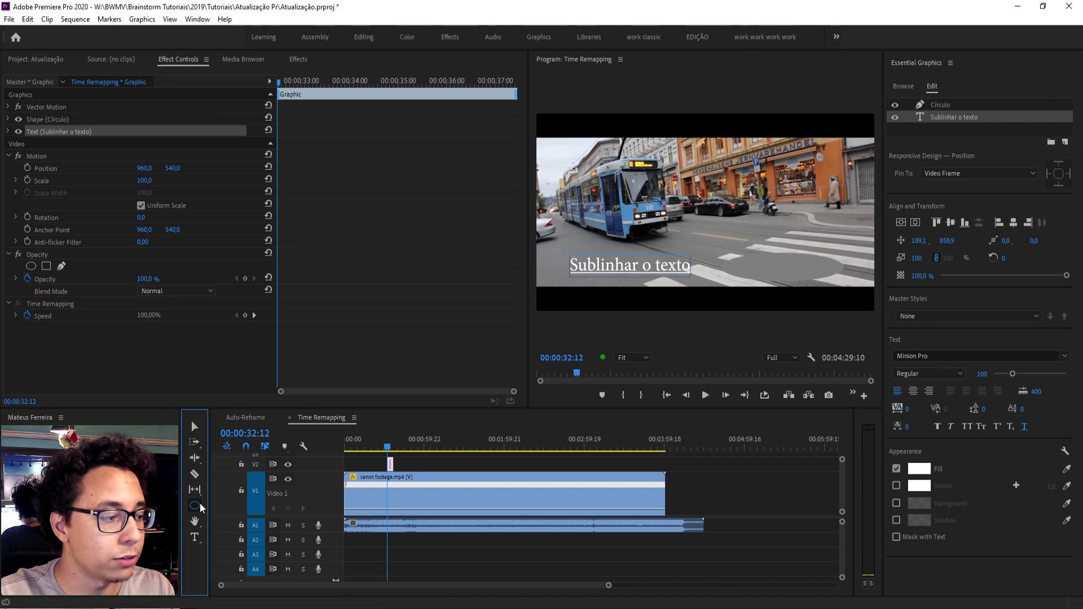
pyautogui.click(248, 517)
pyautogui.moveTo(734, 196); pyautogui.dragTo(777, 233)
pyautogui.doubleClick(940, 105)
pyautogui.write('Quadrado')
pyautogui.press('Return')
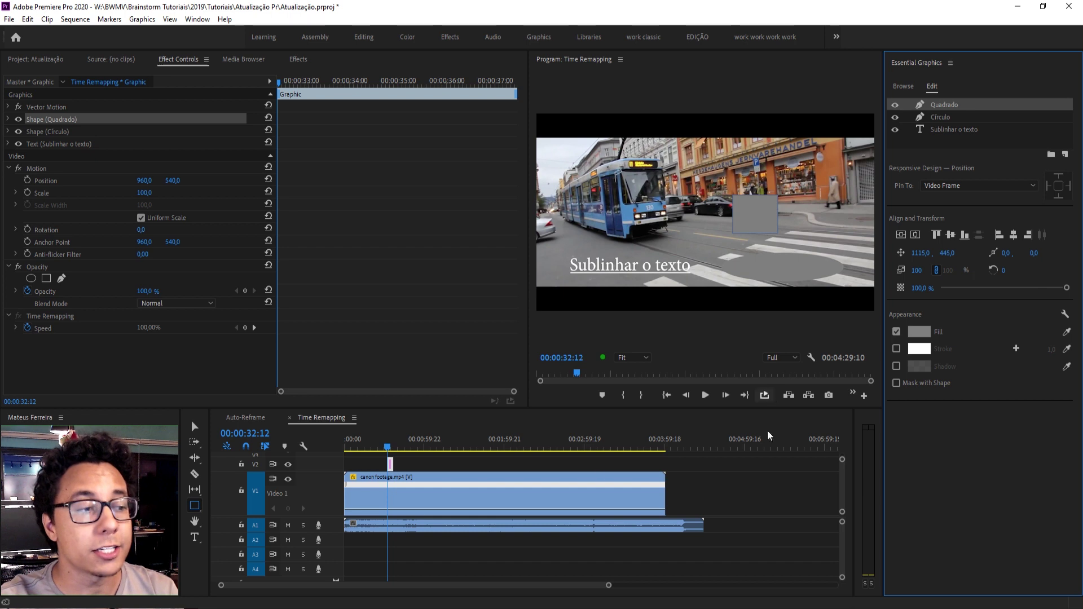
pyautogui.click(420, 467)
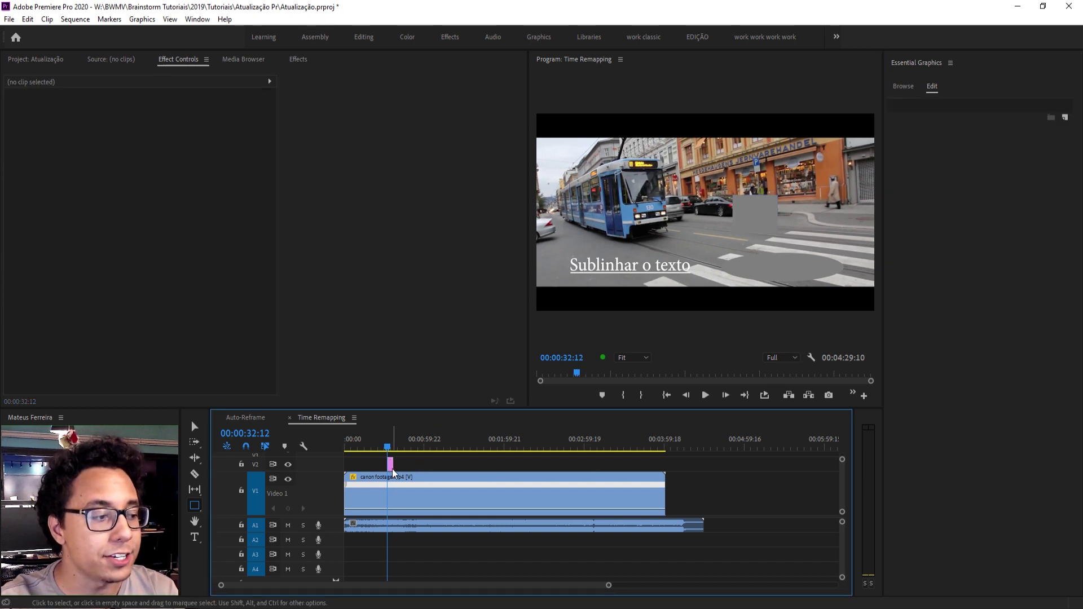
pyautogui.click(391, 466)
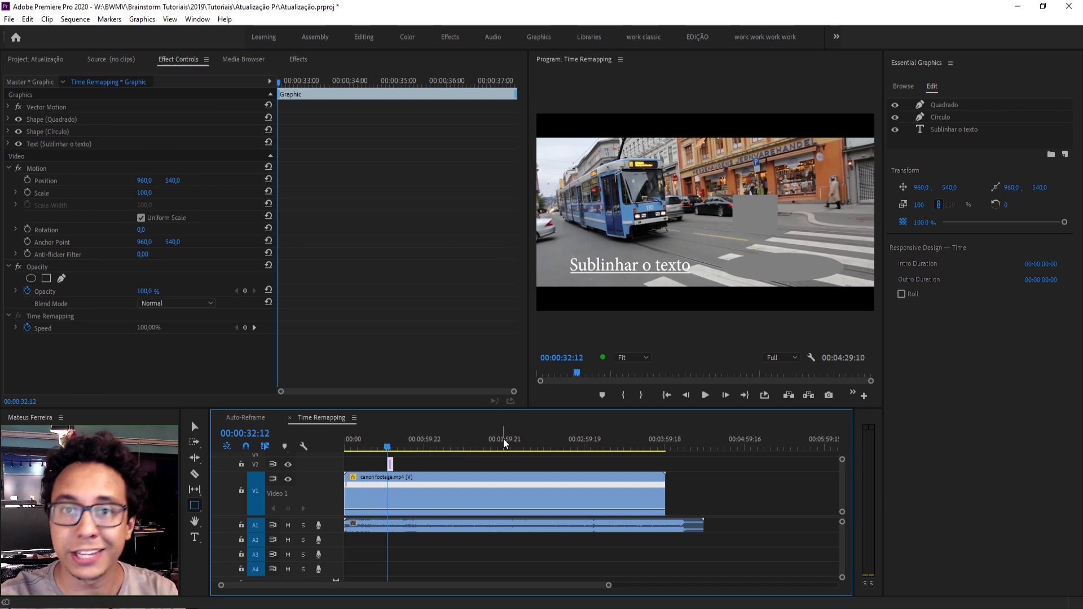
pyautogui.press('v')
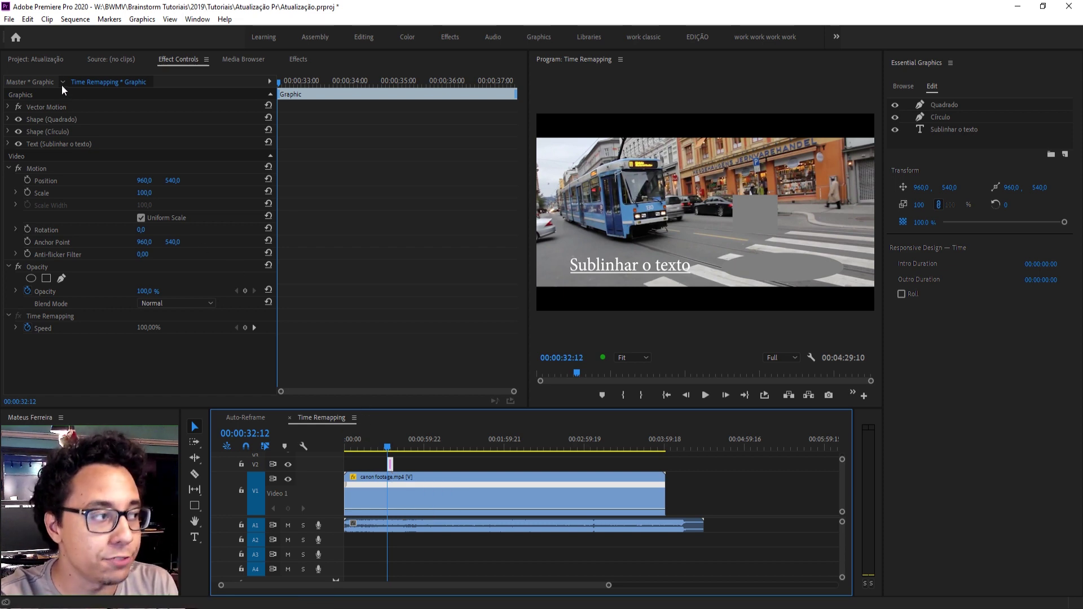
# Open the Auto-Reframe sequence, then load and scrub the Skateboard clip in the Source monitor
pyautogui.click(52, 59)
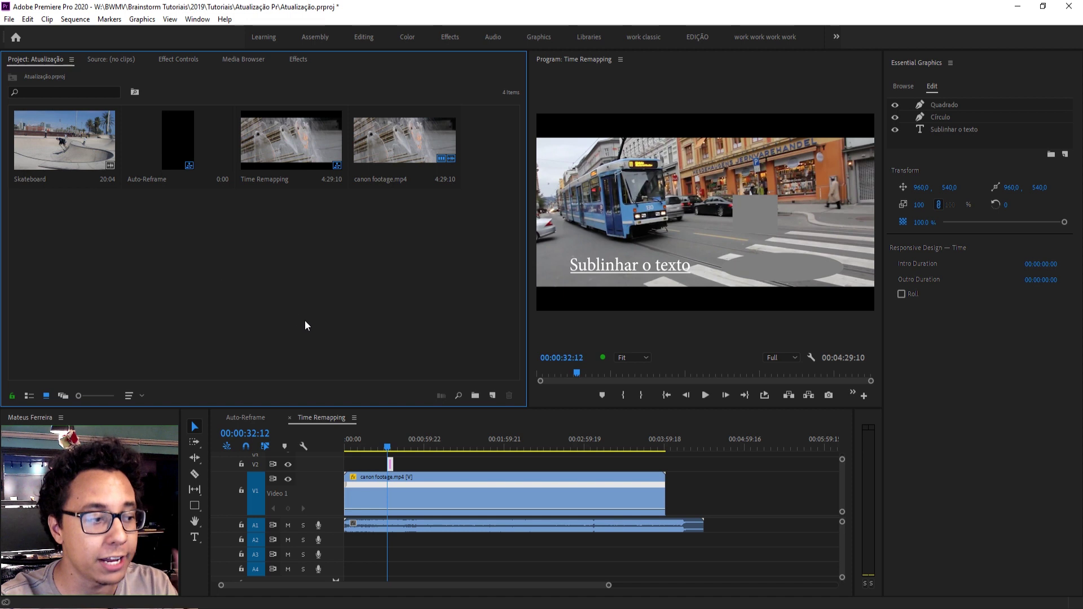
pyautogui.click(265, 418)
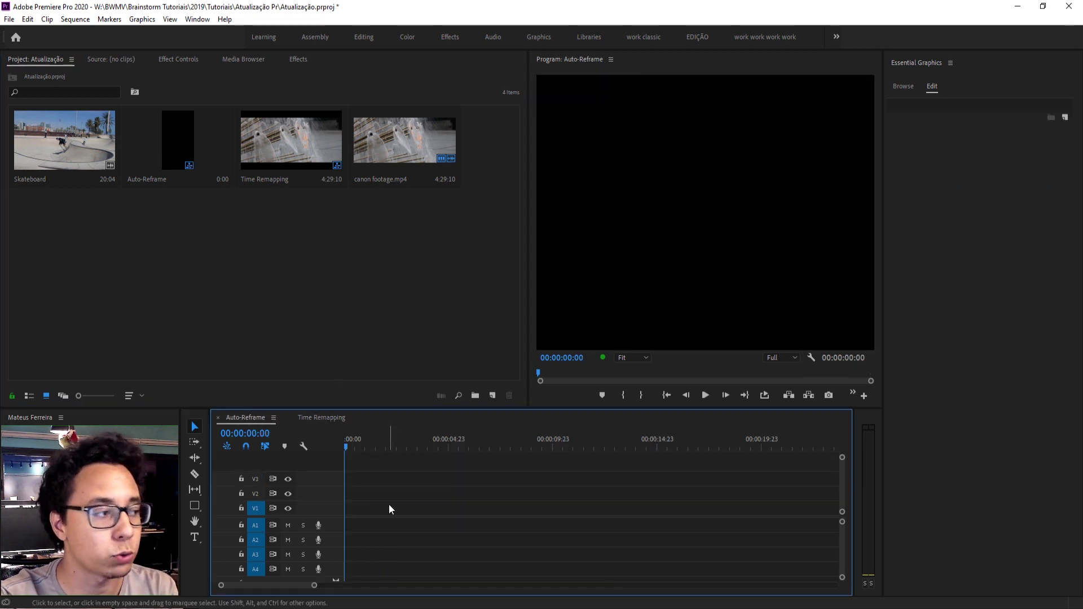
pyautogui.doubleClick(59, 154)
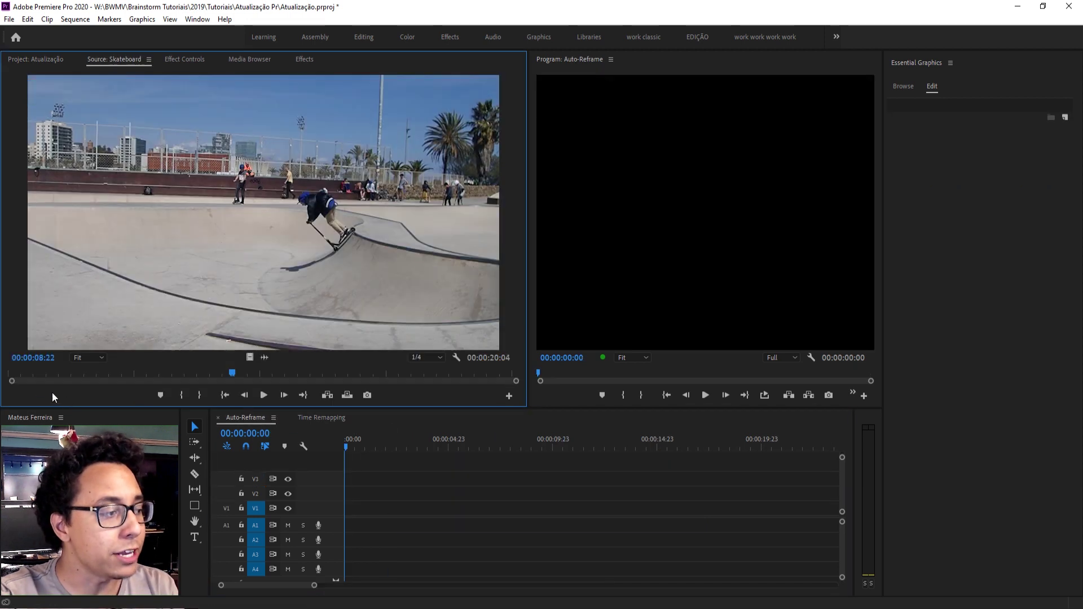
pyautogui.moveTo(17, 373)
pyautogui.mouseDown()
pyautogui.moveTo(285, 384)
pyautogui.moveTo(216, 397)
pyautogui.moveTo(290, 400)
pyautogui.moveTo(181, 390)
pyautogui.mouseUp()
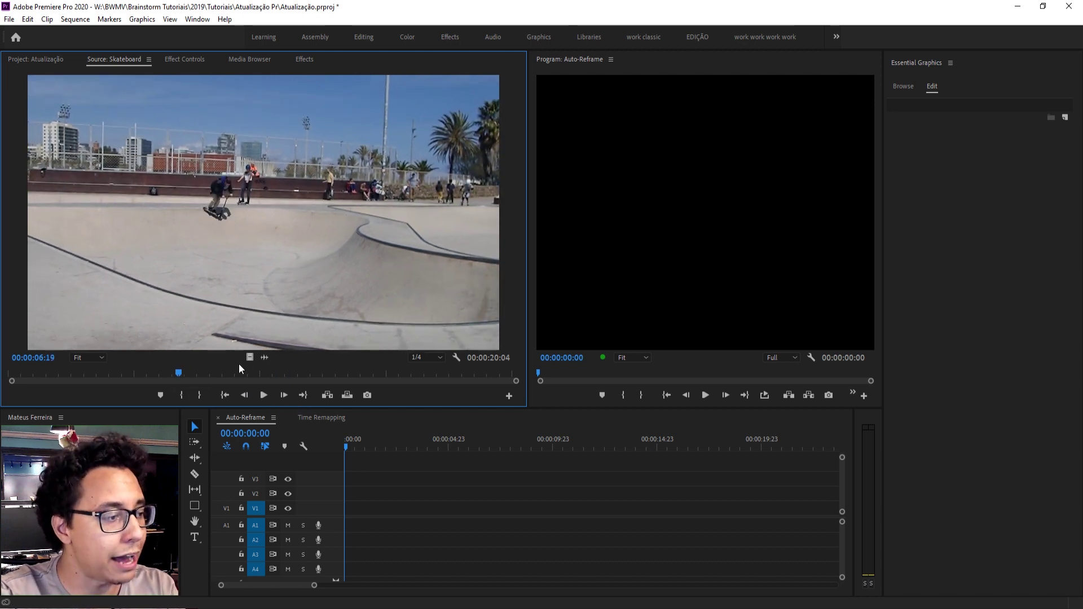
pyautogui.moveTo(249, 357); pyautogui.dragTo(350, 508)
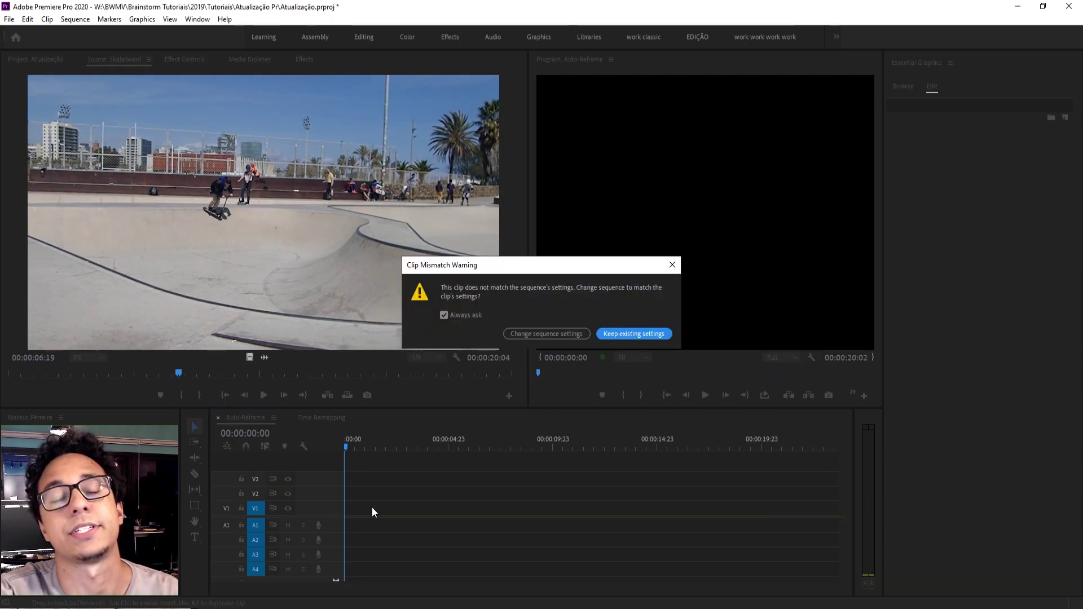
# Keep the existing sequence settings and scale Skateboard to 185,3 to fill the vertical frame
pyautogui.click(625, 335)
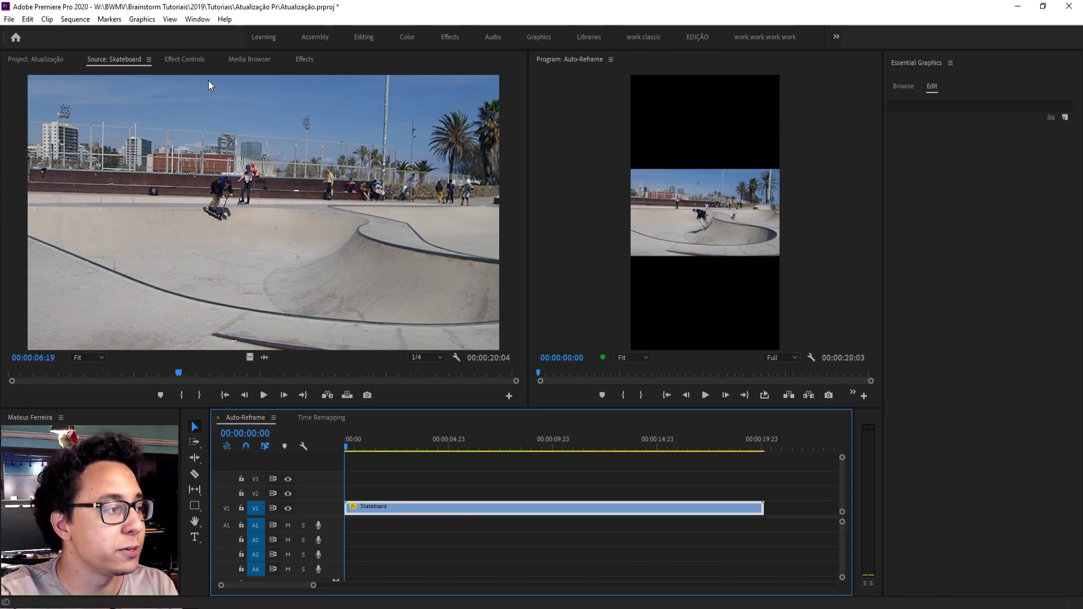
pyautogui.click(193, 60)
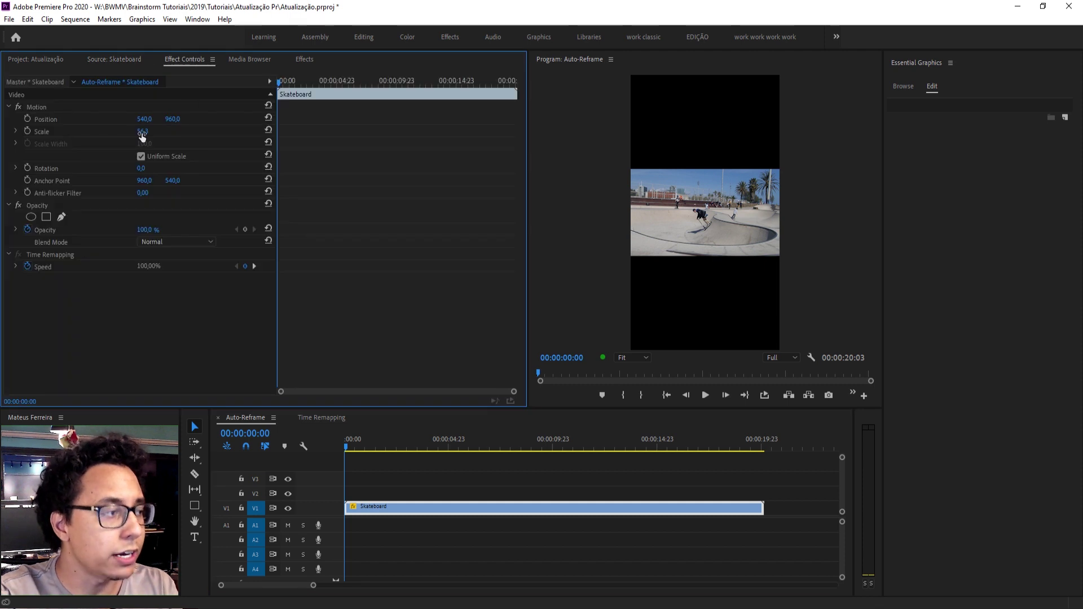
pyautogui.moveTo(142, 132); pyautogui.dragTo(214, 121)
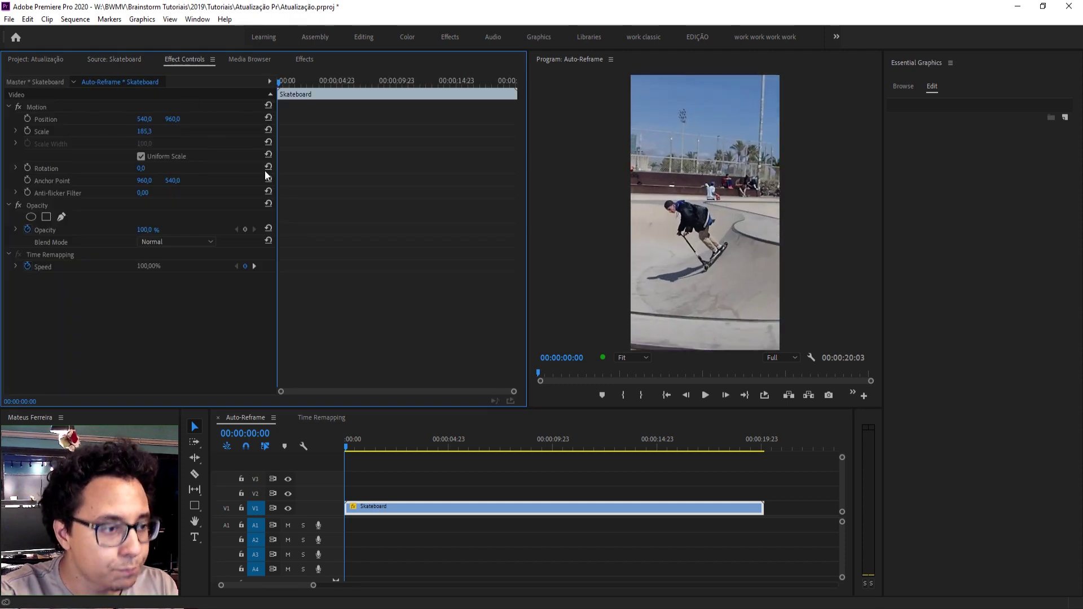
# Keyframe Position at 00:00:00:19, 00:00:02:19 and four seconds to follow the rider, then preview
pyautogui.click(27, 118)
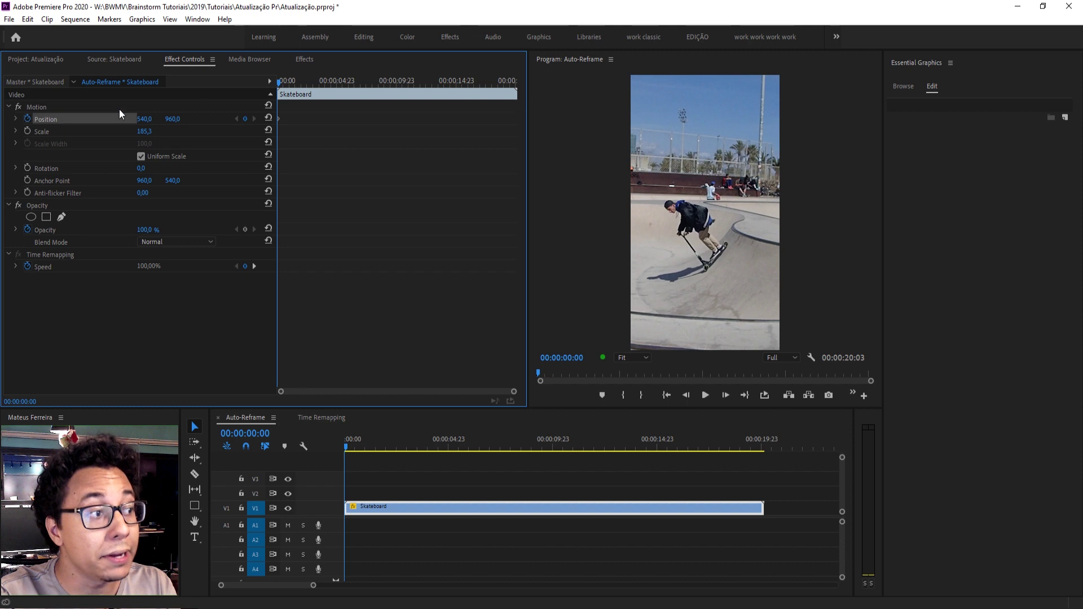
pyautogui.moveTo(279, 83); pyautogui.dragTo(286, 82)
pyautogui.moveTo(145, 118); pyautogui.dragTo(647, 124)
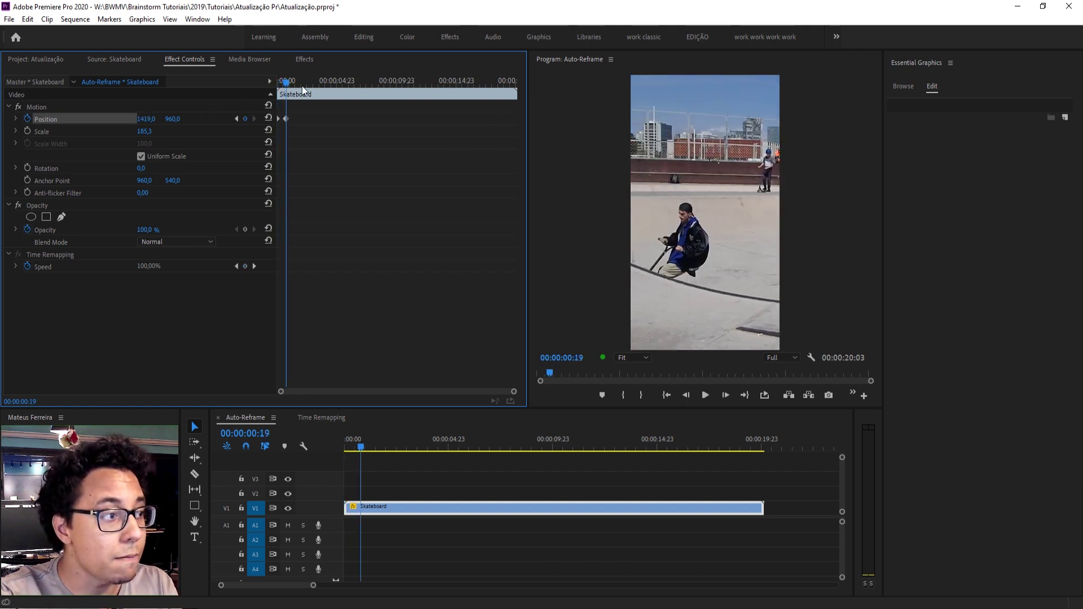
pyautogui.moveTo(289, 83); pyautogui.dragTo(312, 84)
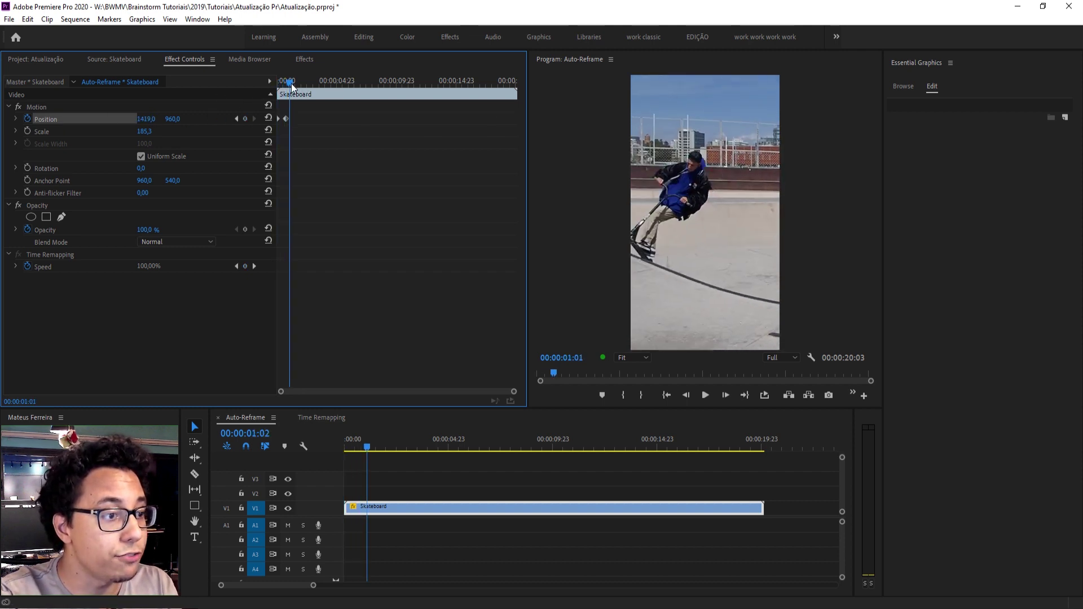
pyautogui.moveTo(146, 118); pyautogui.dragTo(19, 122)
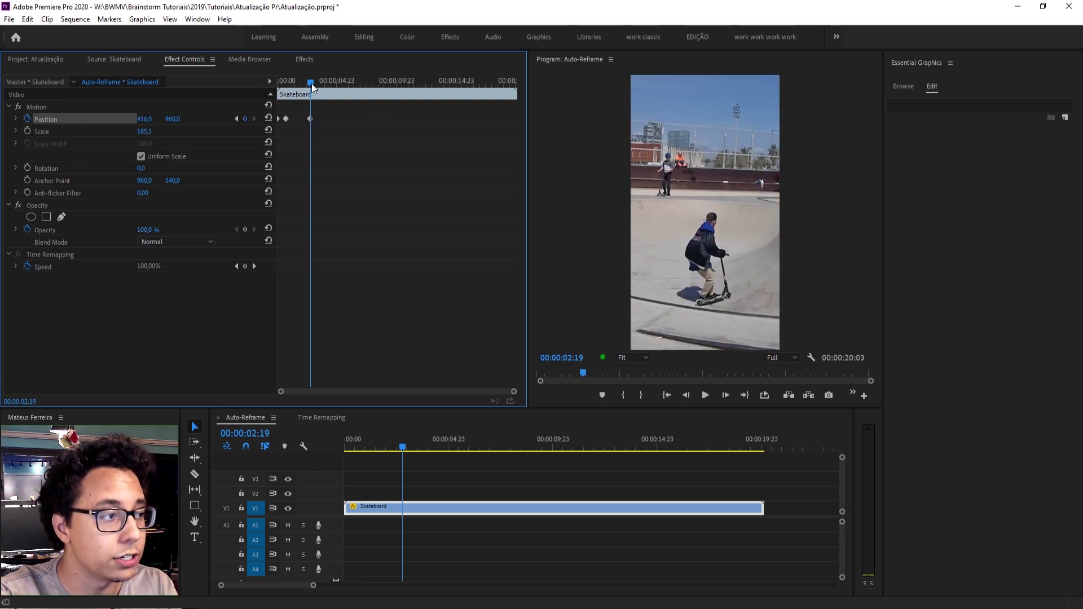
pyautogui.moveTo(316, 86); pyautogui.dragTo(325, 82)
pyautogui.moveTo(144, 118); pyautogui.dragTo(119, 122)
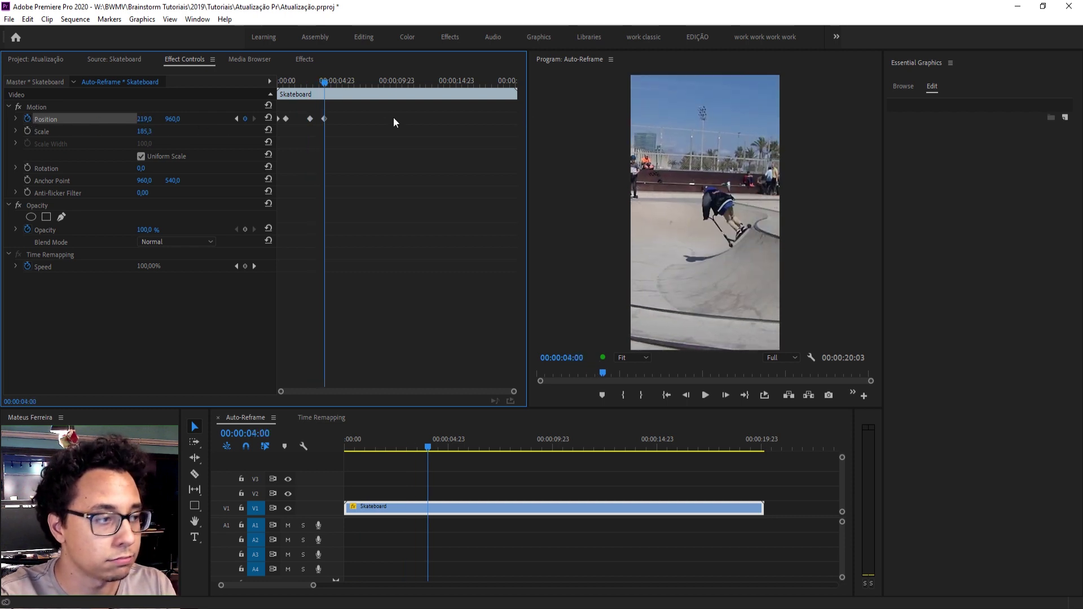
pyautogui.moveTo(338, 83); pyautogui.dragTo(255, 83)
pyautogui.press('space')
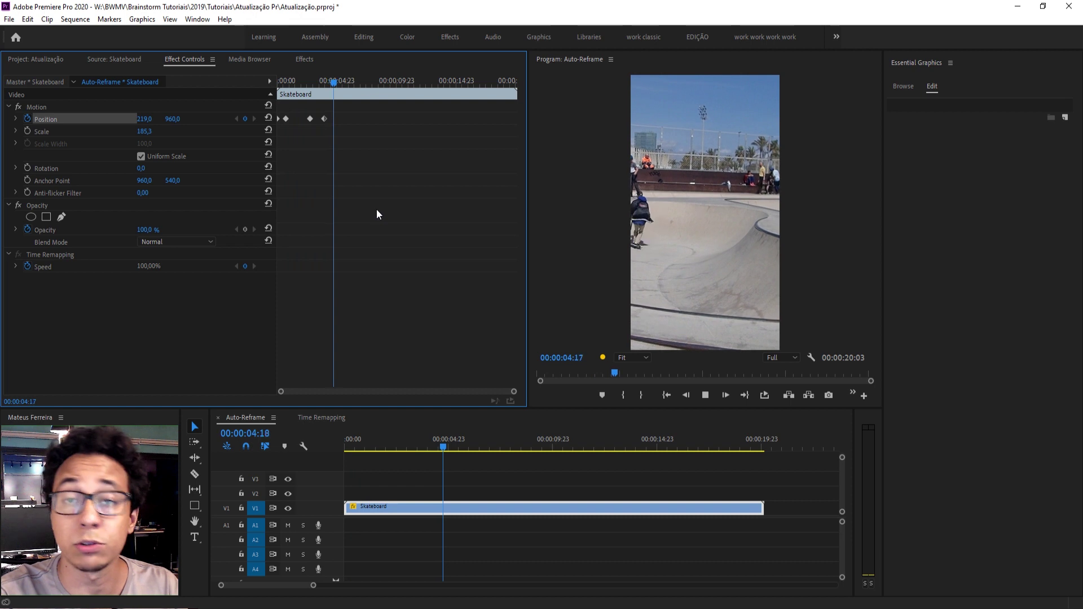
pyautogui.press('space')
# Delete the Position keyframes and turn off Position animation, leaving it at 540,960
pyautogui.moveTo(328, 150); pyautogui.dragTo(252, 111)
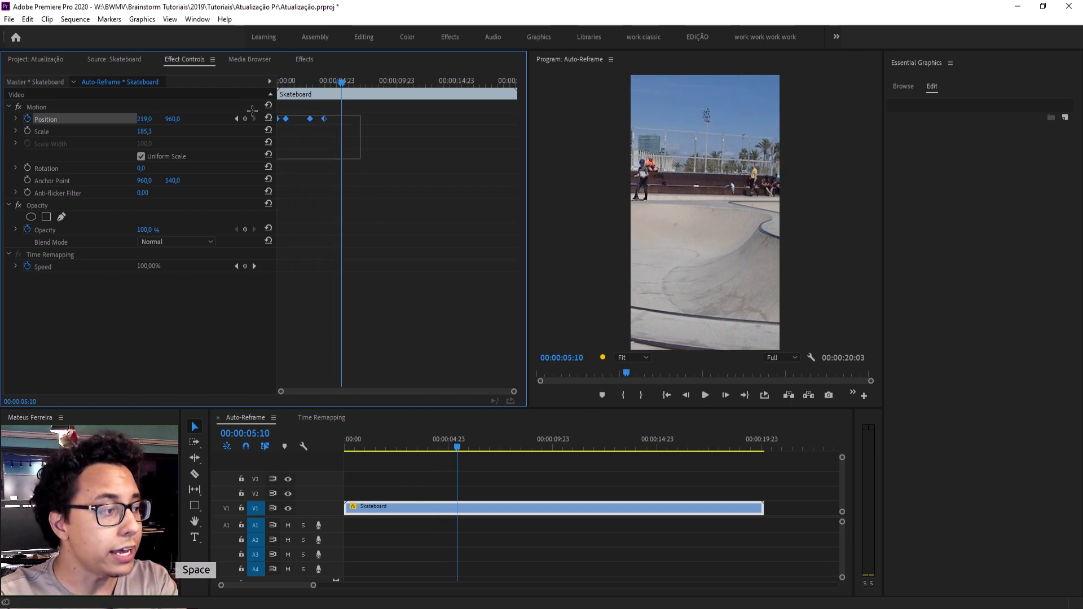
pyautogui.press('Delete')
pyautogui.press('Up')
pyautogui.click(27, 118)
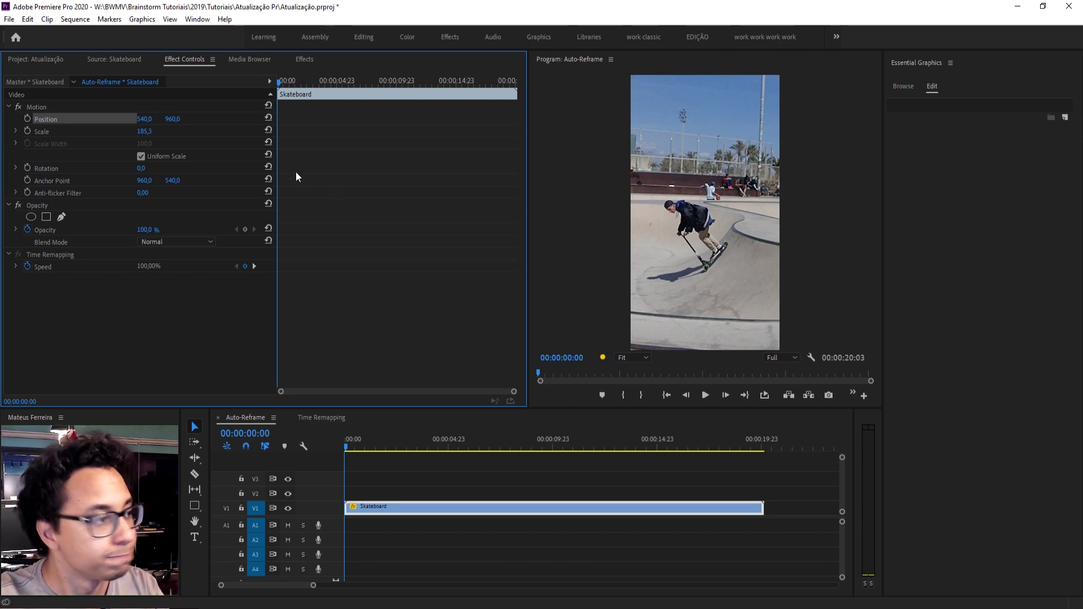
# Apply Transform > Auto Reframe to the Skateboard clip and view its generated Position keyframes
pyautogui.click(304, 60)
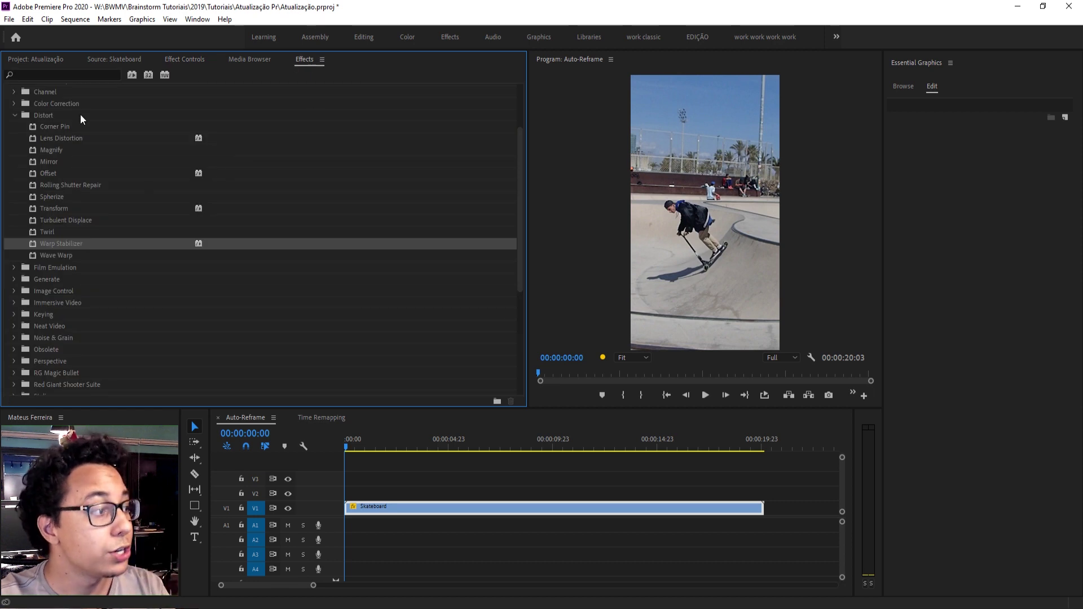
pyautogui.doubleClick(34, 115)
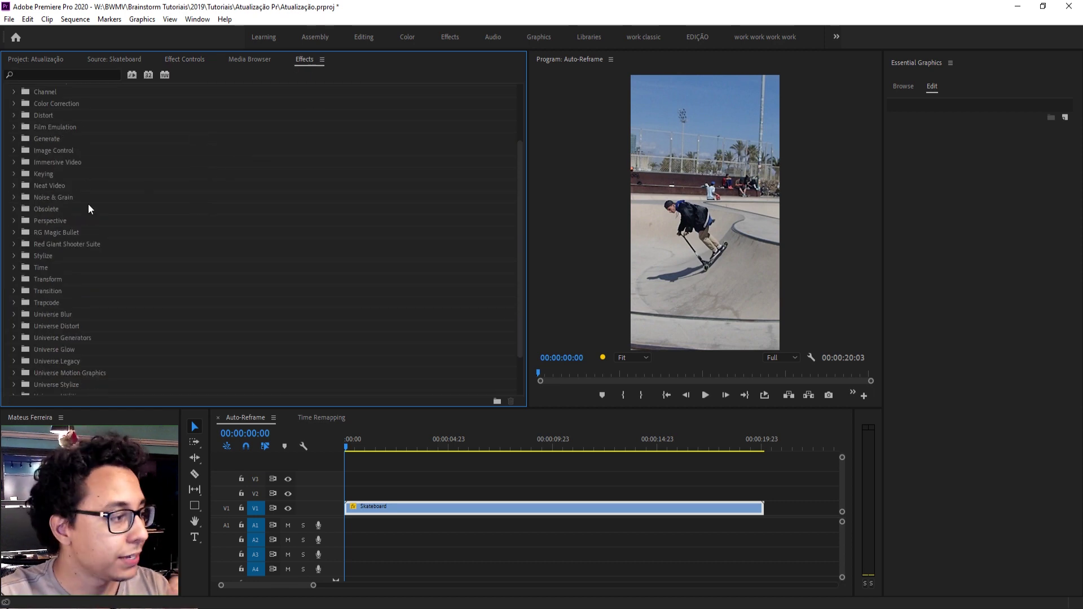
pyautogui.click(14, 279)
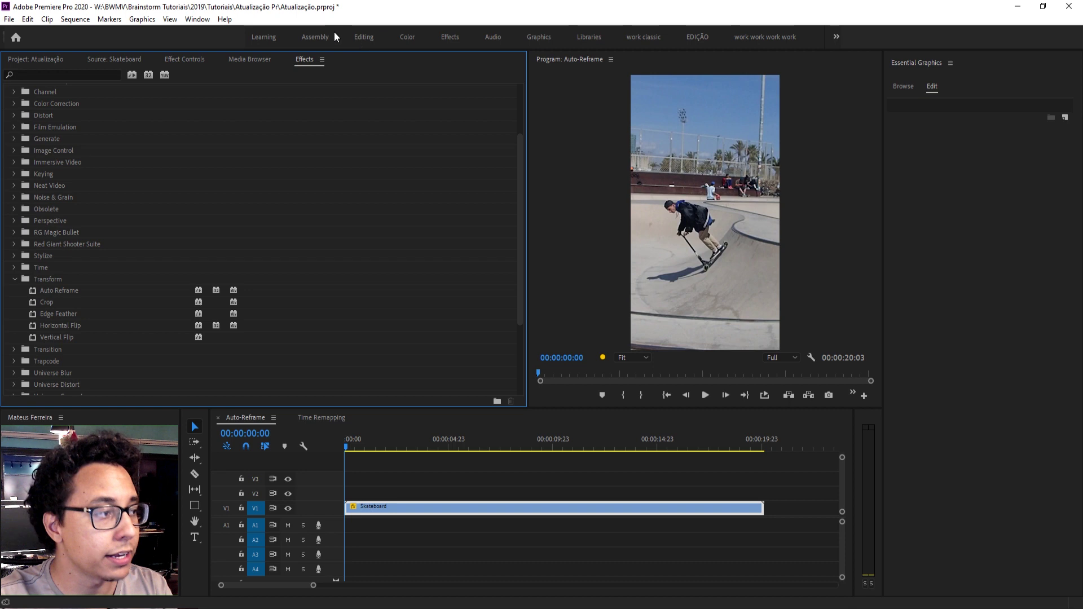
pyautogui.moveTo(64, 290); pyautogui.dragTo(425, 509)
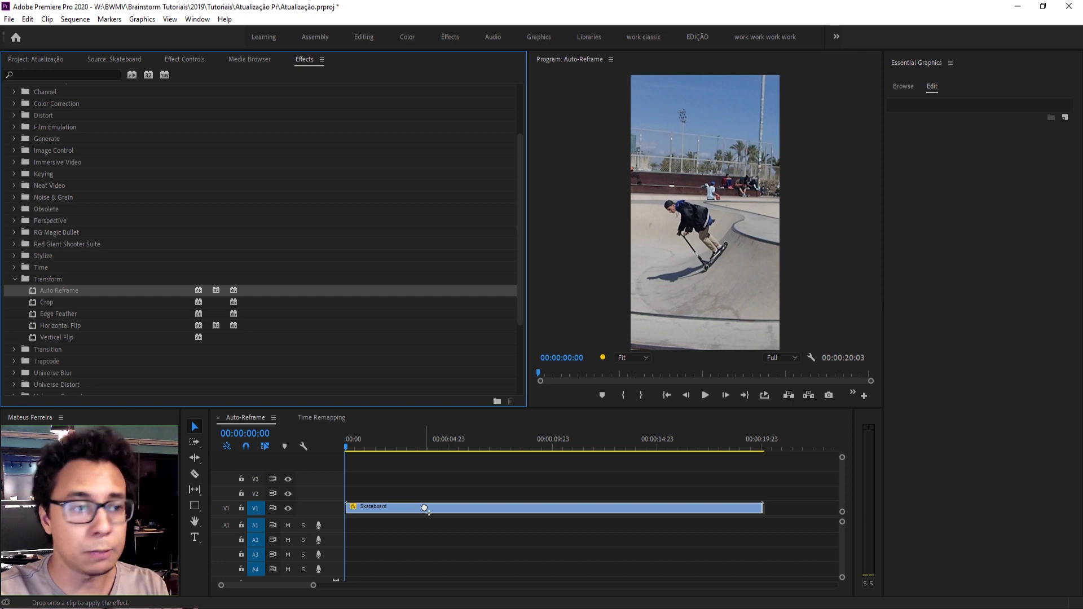
pyautogui.moveTo(424, 507); pyautogui.dragTo(424, 507)
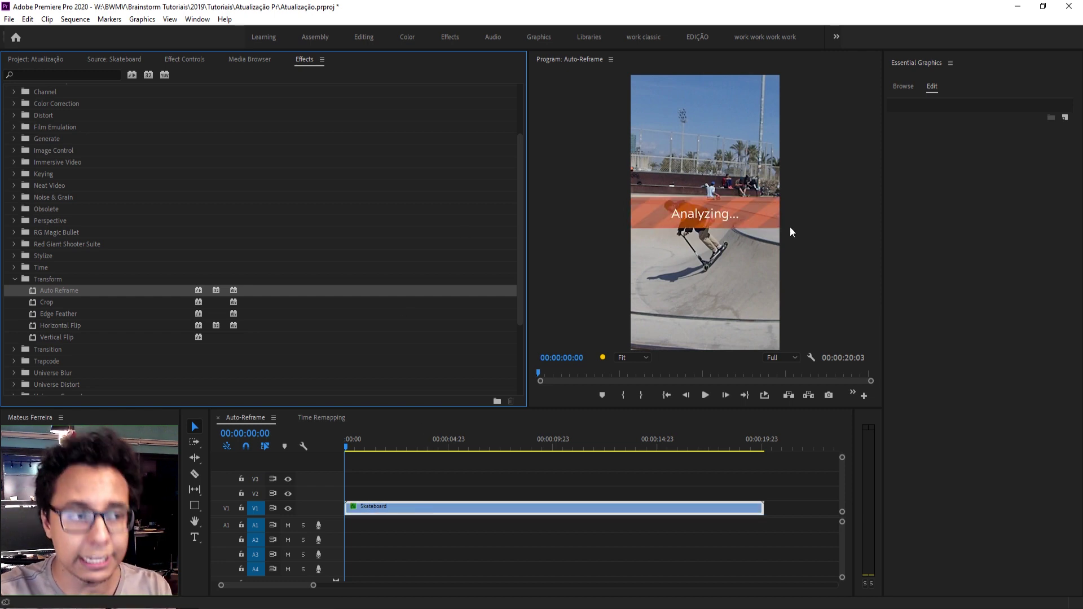
pyautogui.click(184, 59)
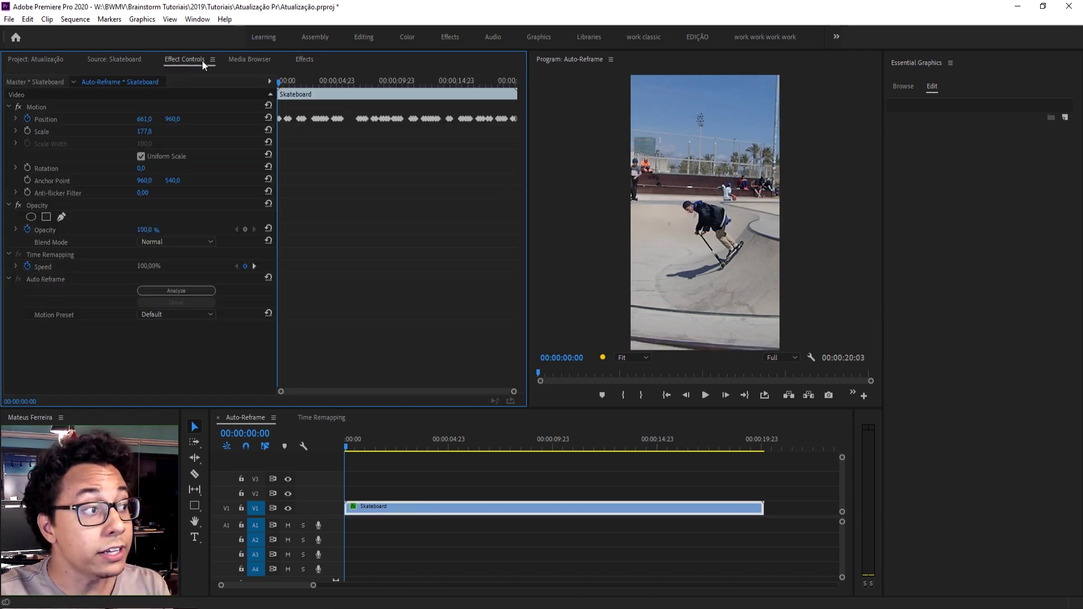
pyautogui.click(75, 119)
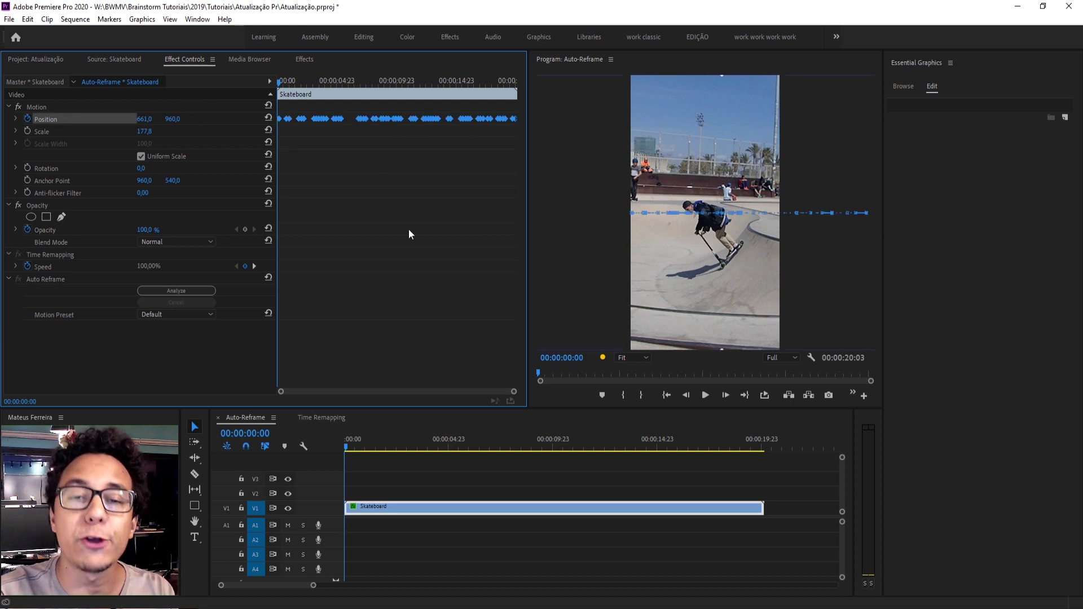
# Play back the automatically reframed Skateboard clip
pyautogui.click(433, 482)
pyautogui.press('space')
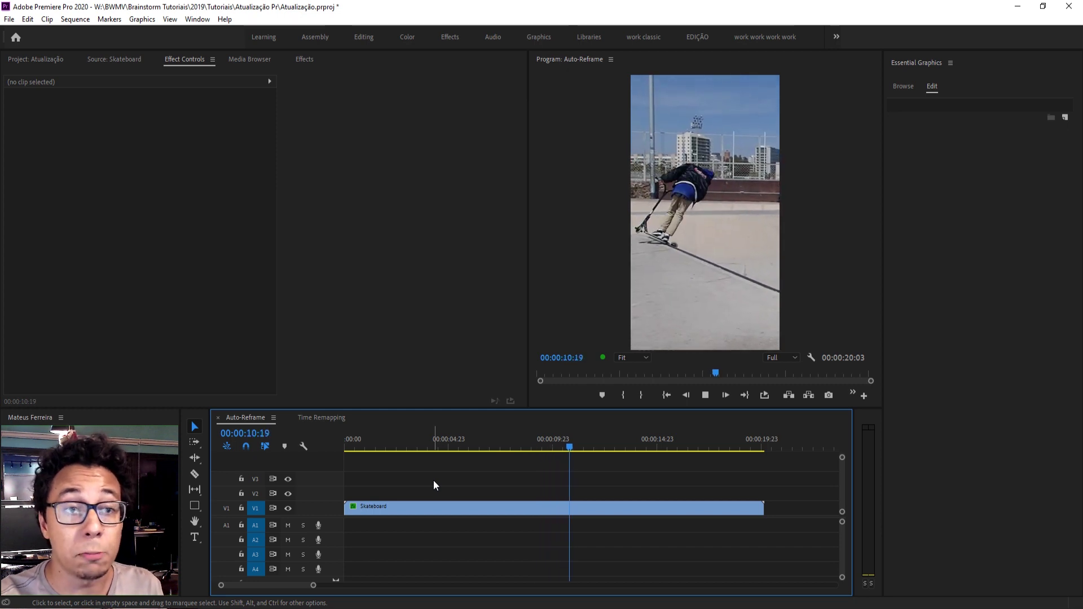
pyautogui.press('space')
# Inspect the generated Position keyframes up to 00:00:07:03, undo the last change, and return to Time Remapping
pyautogui.click(455, 507)
pyautogui.moveTo(299, 82); pyautogui.dragTo(330, 82)
pyautogui.click(83, 120)
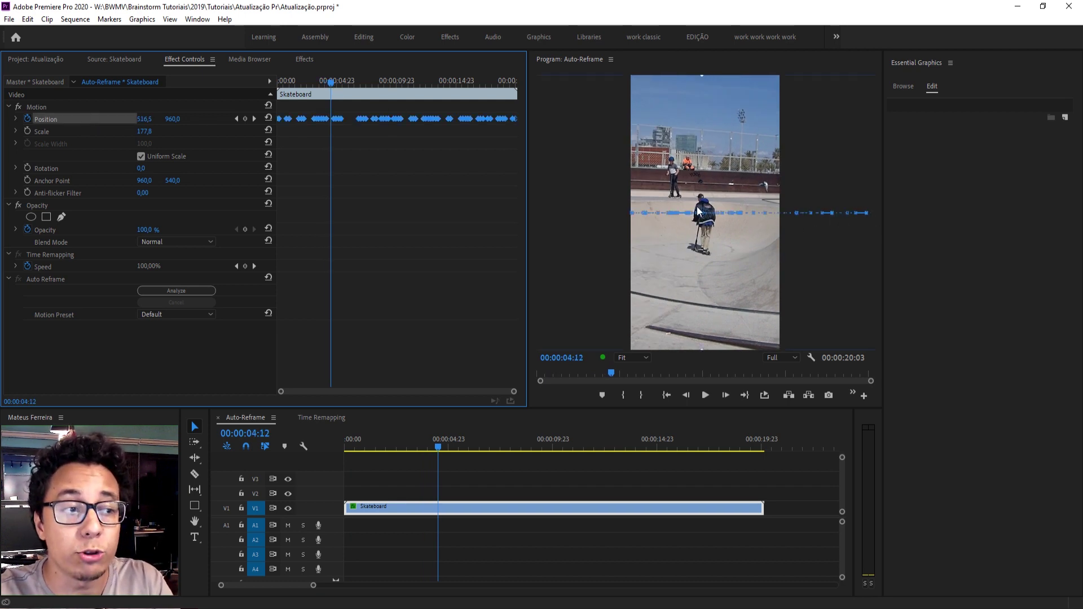
pyautogui.moveTo(351, 80); pyautogui.dragTo(361, 81)
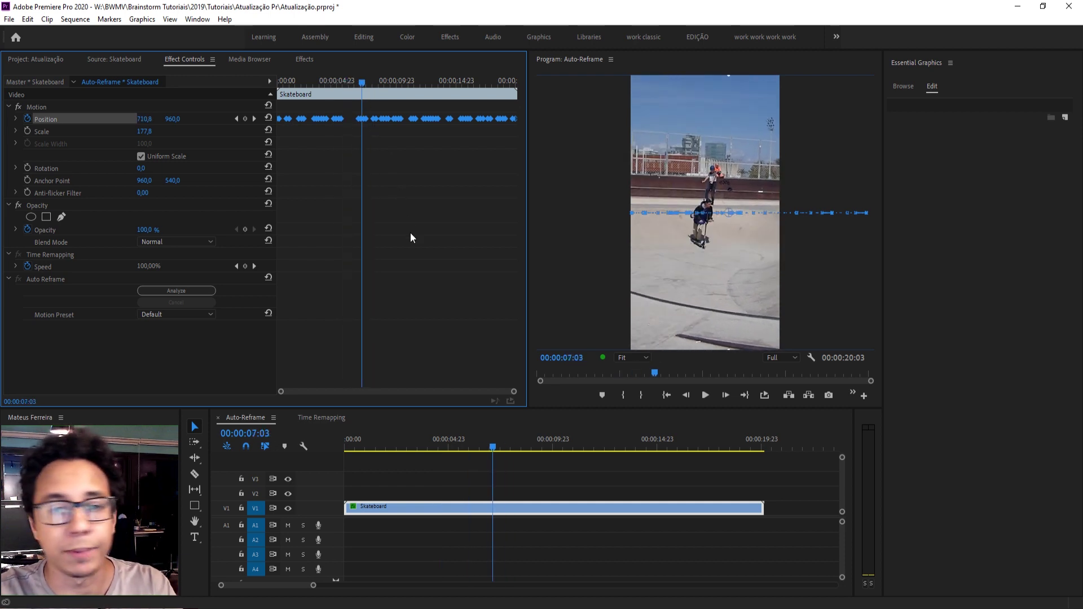
pyautogui.click(370, 162)
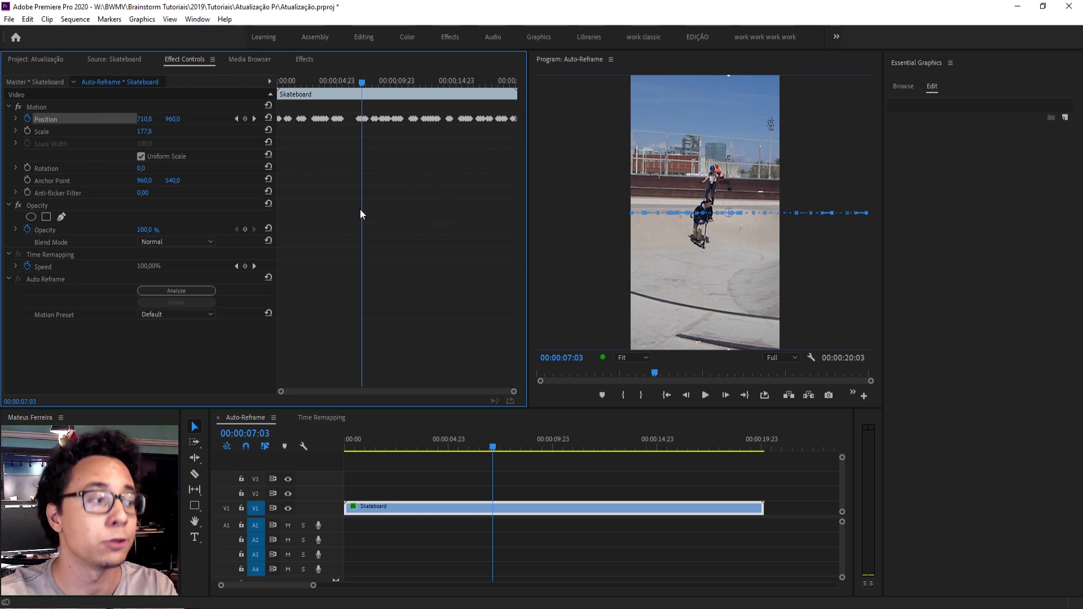
pyautogui.hotkey('ctrl', 'z')
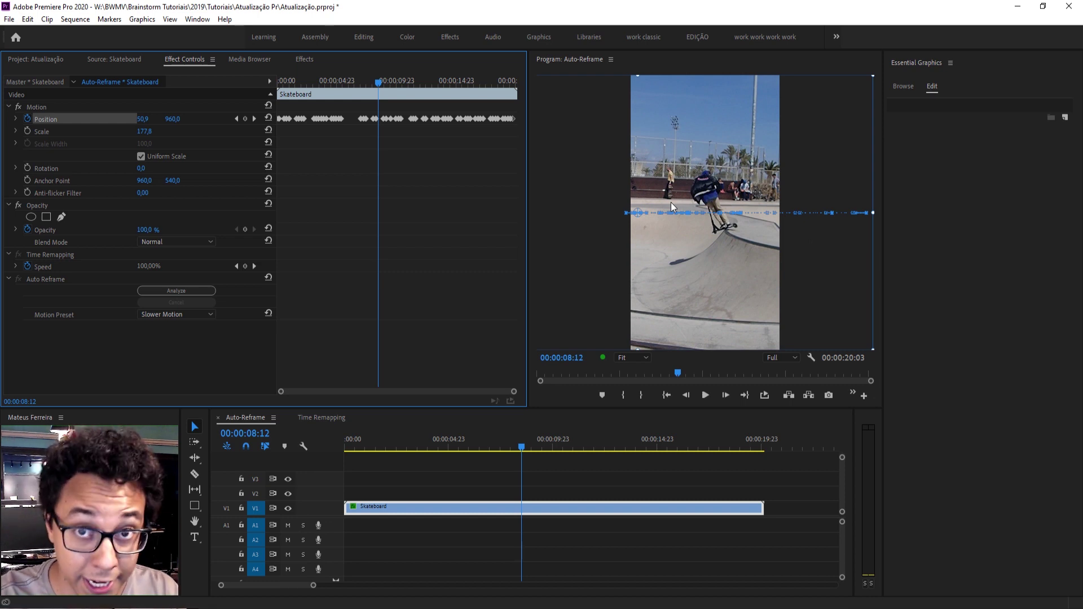
pyautogui.click(322, 418)
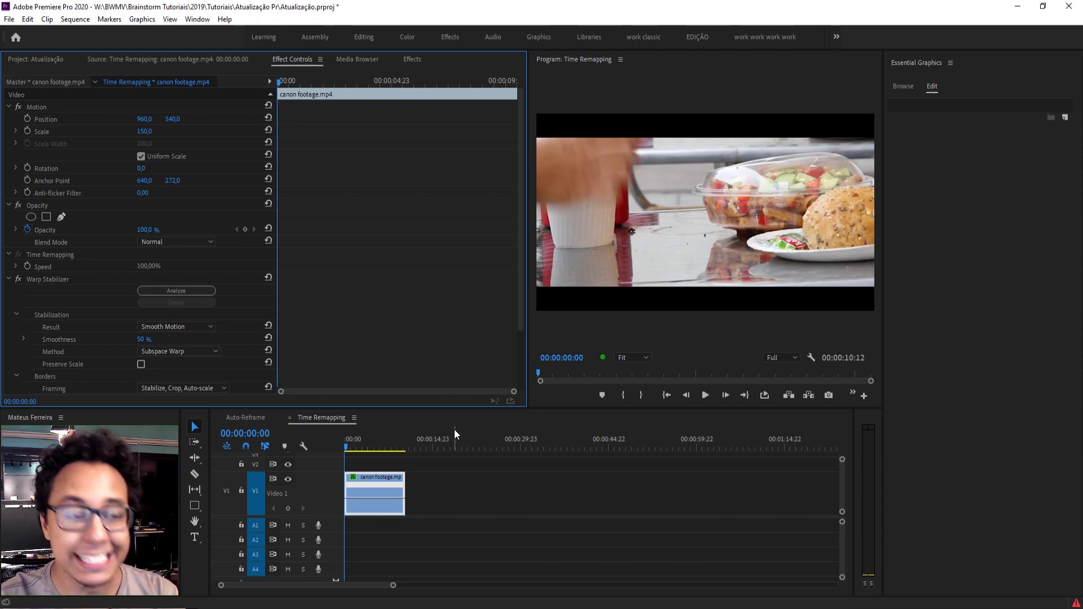
# Save the project with the stabilized canon footage clip in the Time Remapping sequence
pyautogui.hotkey('ctrl', 's')
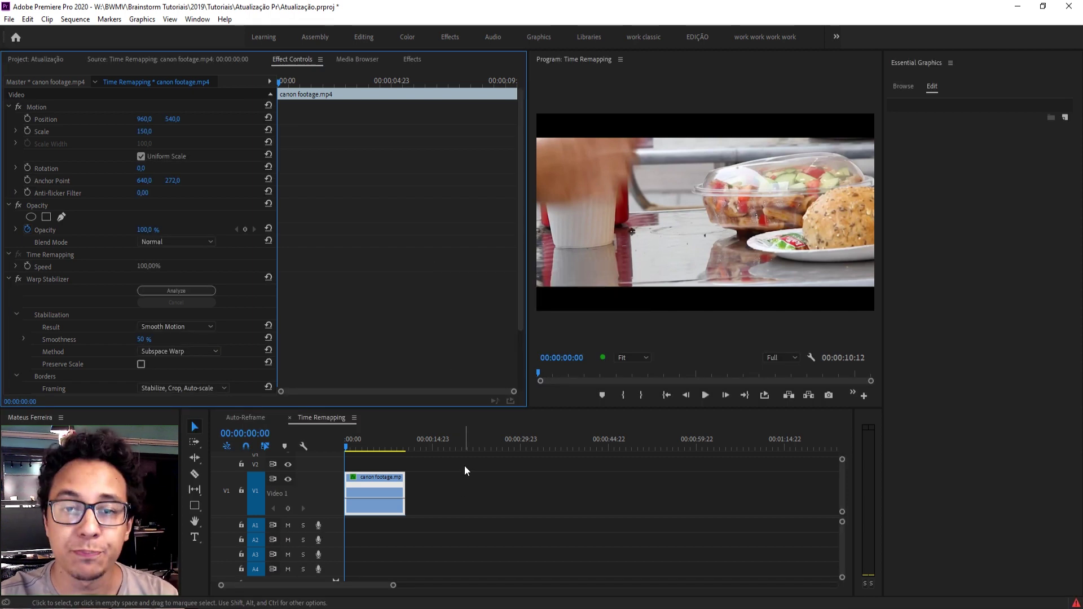